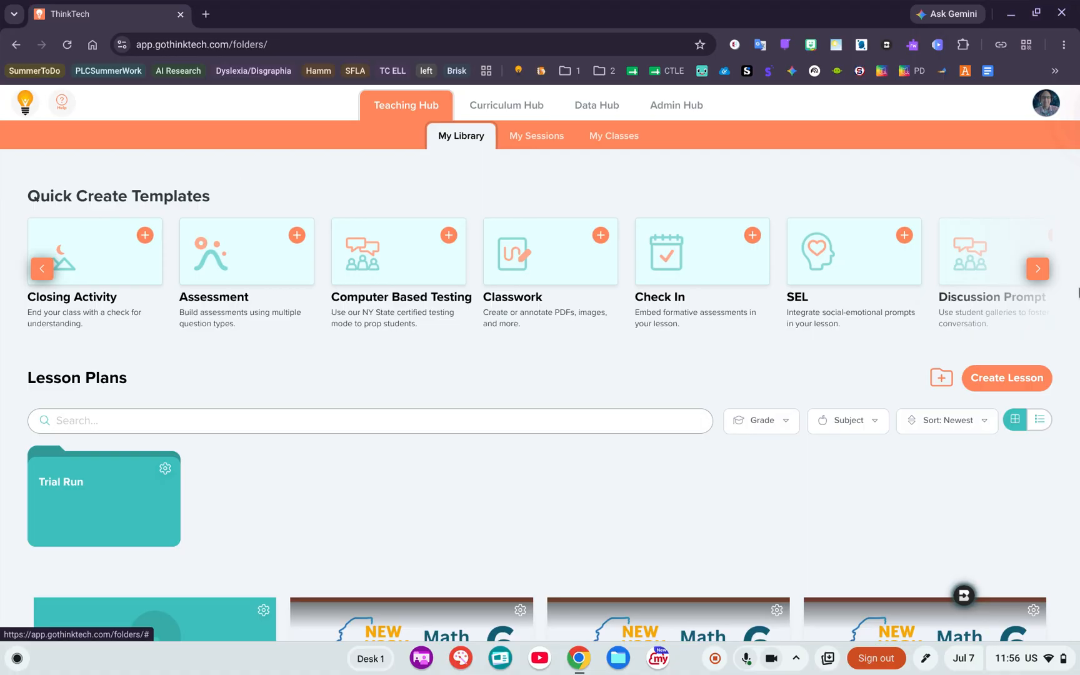
Browse the quick create templates and create a Closing Activity lesson with the Check iT option
click(1037, 268)
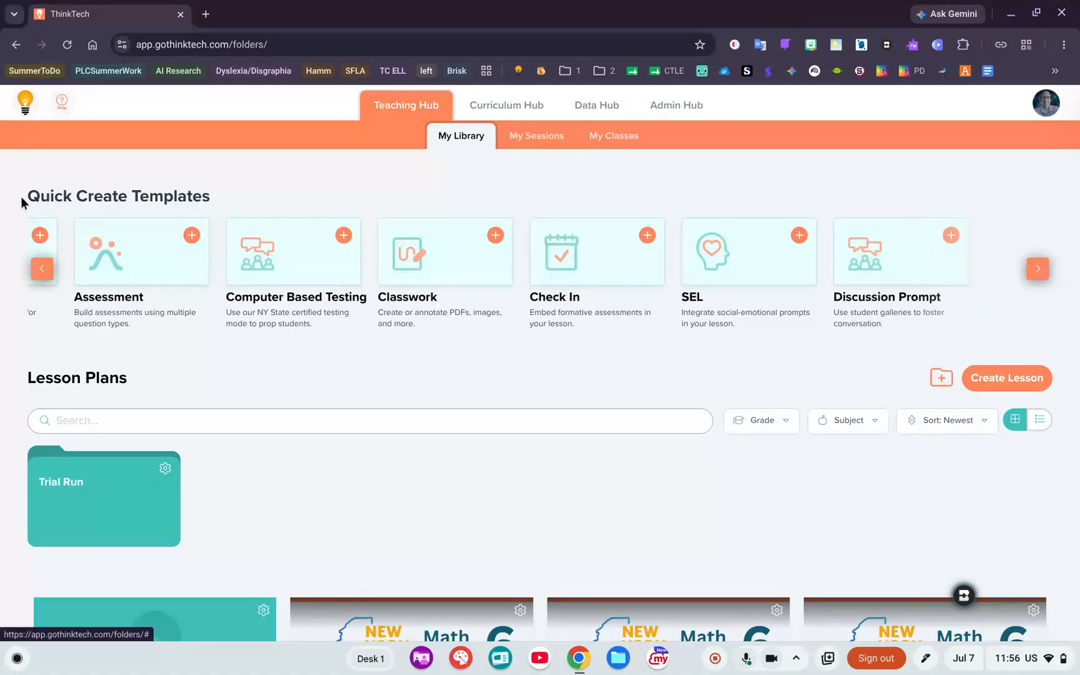
click(40, 271)
click(39, 271)
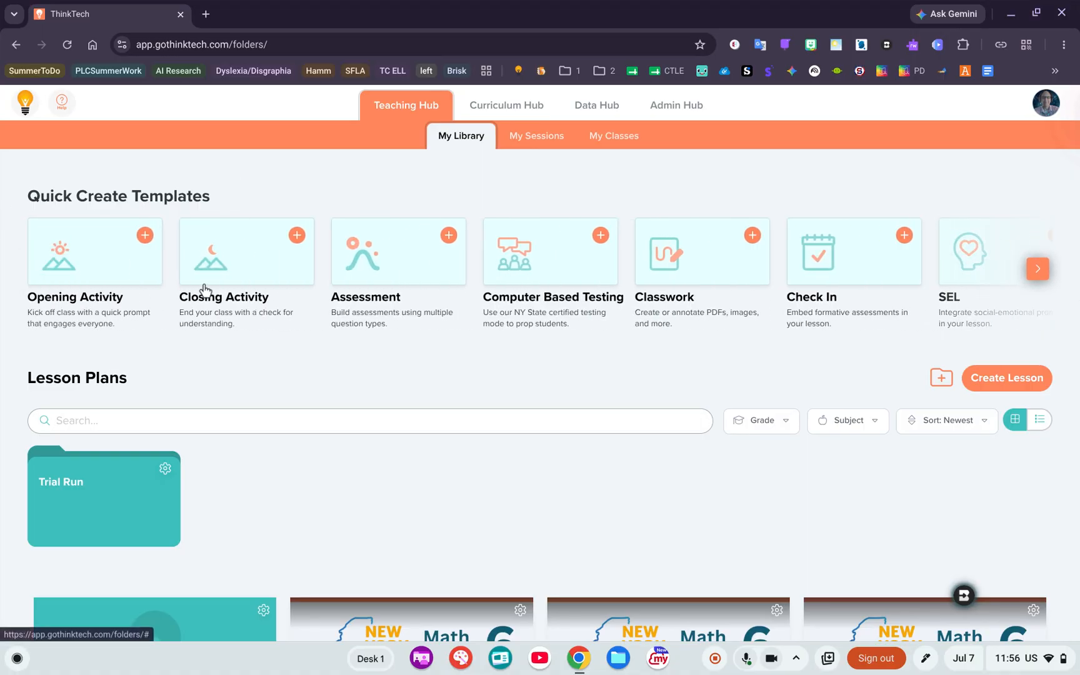
click(296, 235)
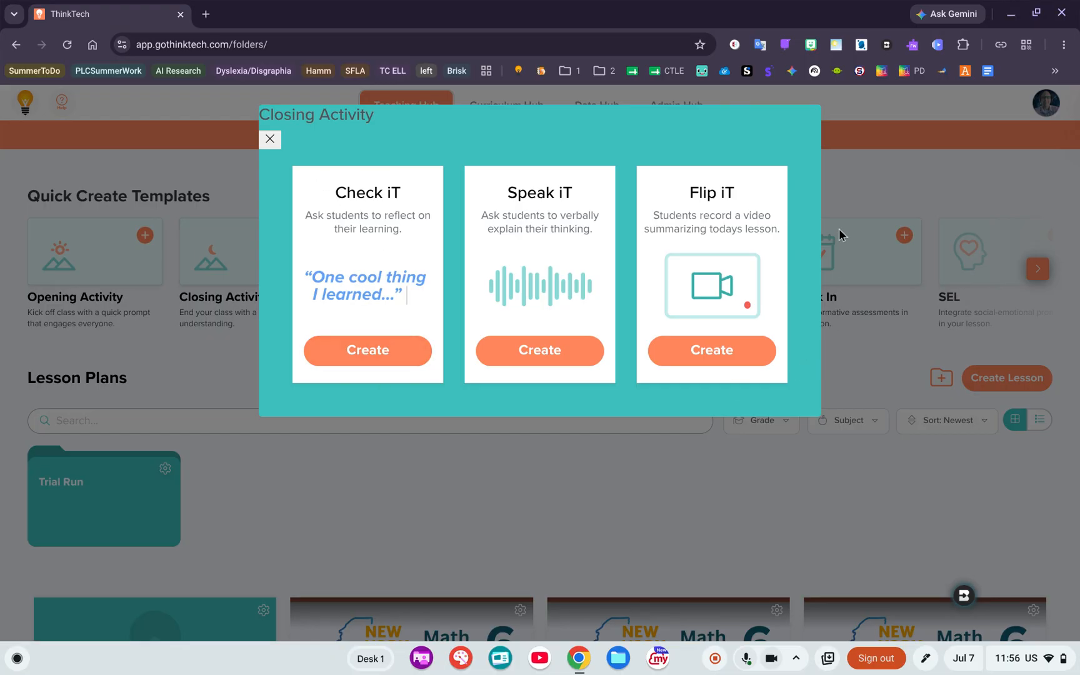
click(370, 354)
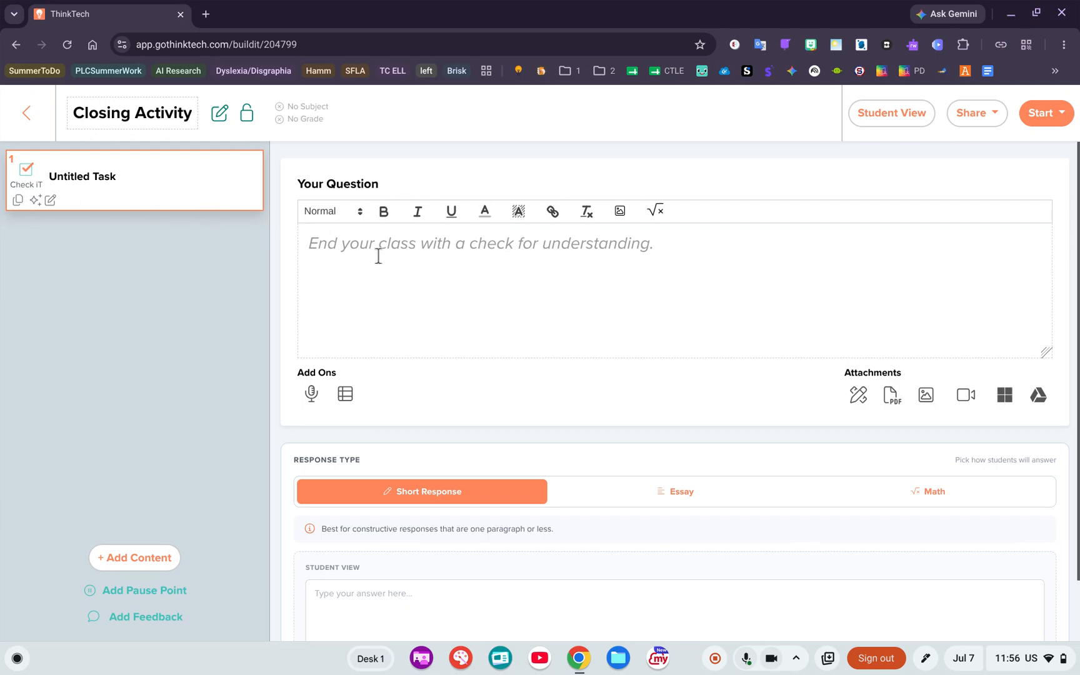
Add a Sort iT task to the lesson and switch the Bucket 2 card to image content without inserting an image
click(141, 561)
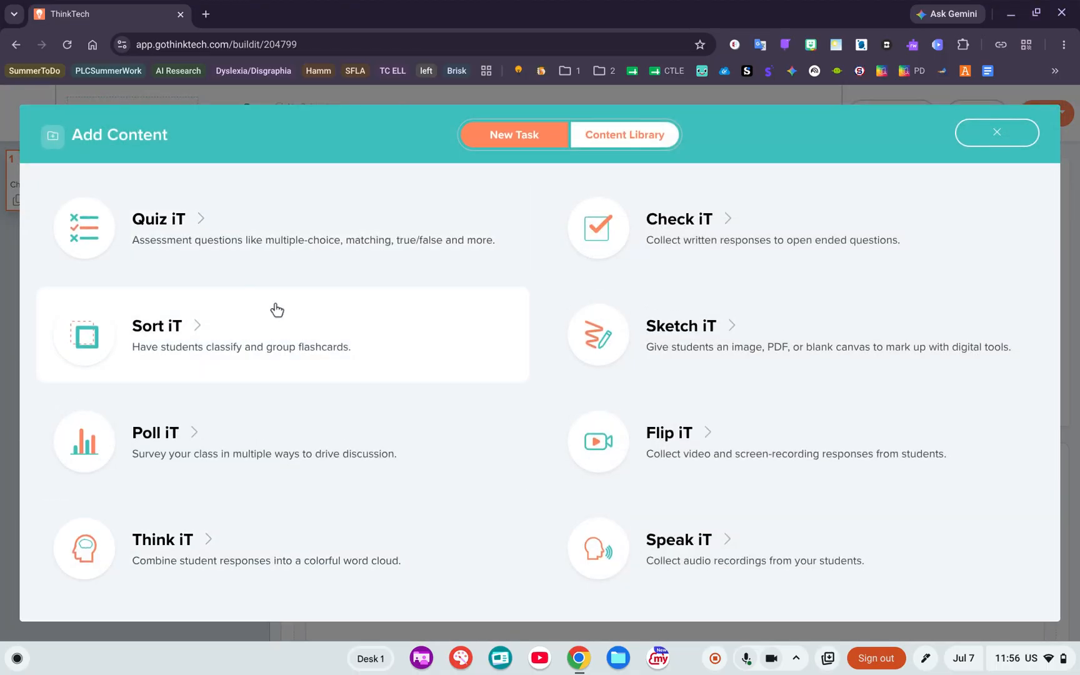
click(164, 326)
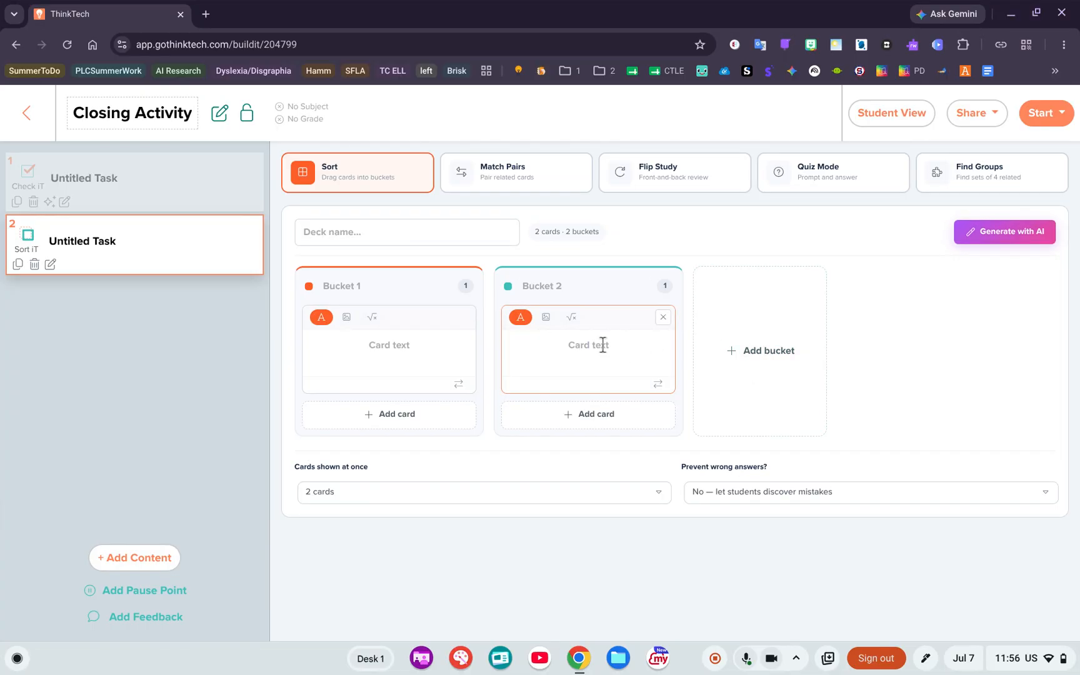
click(550, 316)
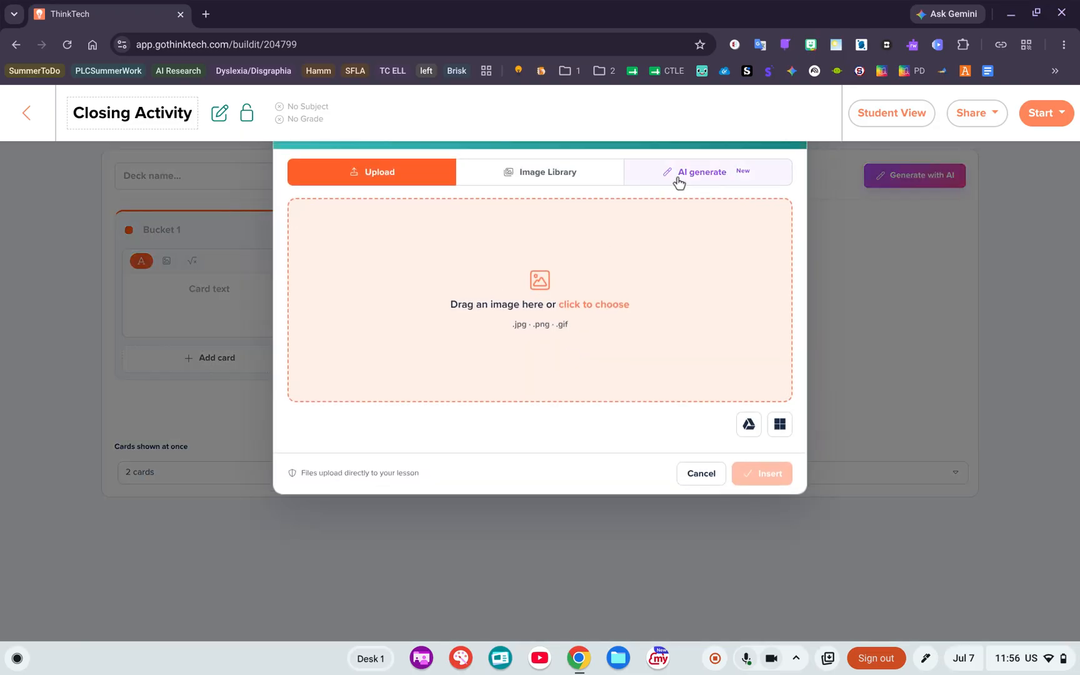
click(698, 475)
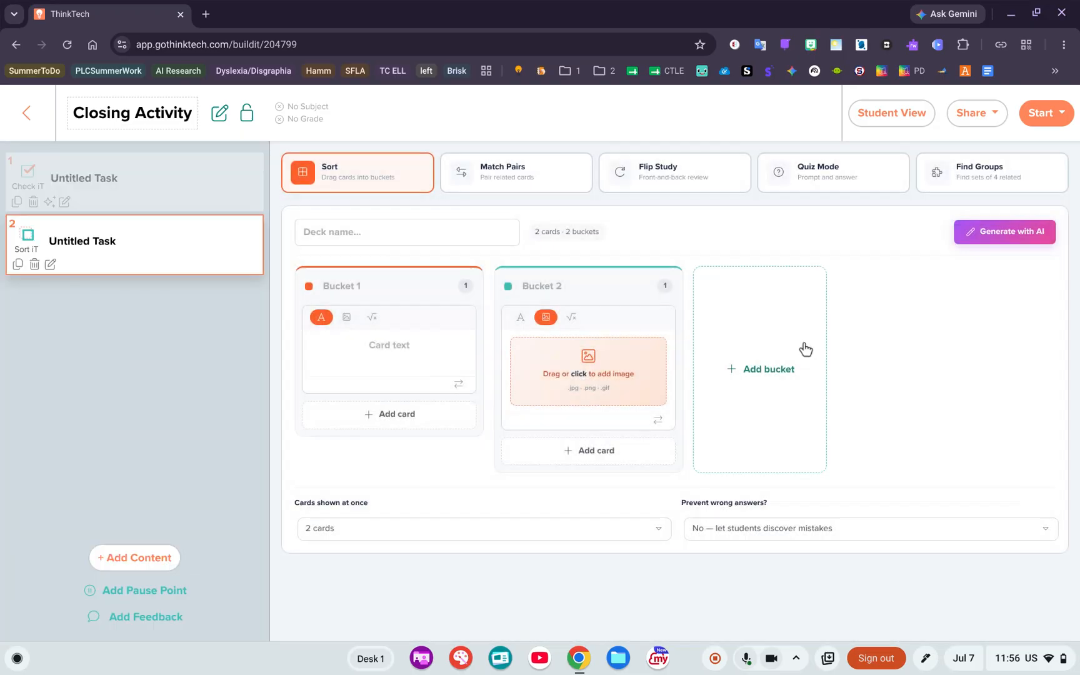
Set up an AI-generated Sort deck on the topic "3rd grade states of matter" with 3 buckets
click(1008, 232)
click(732, 288)
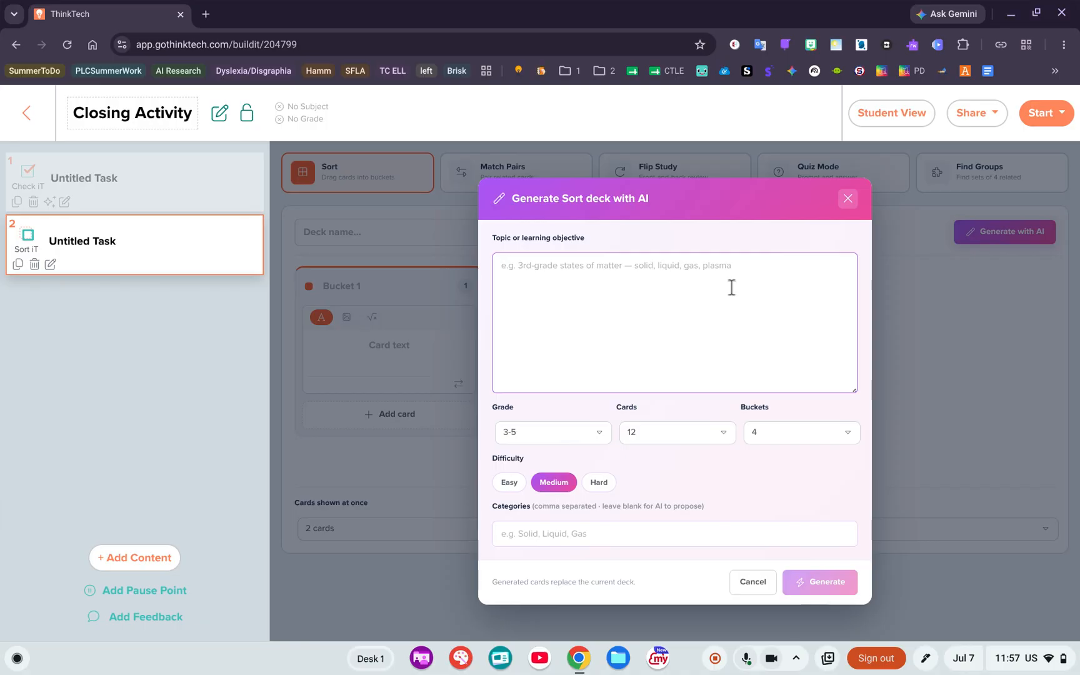
text(3rd grade st)
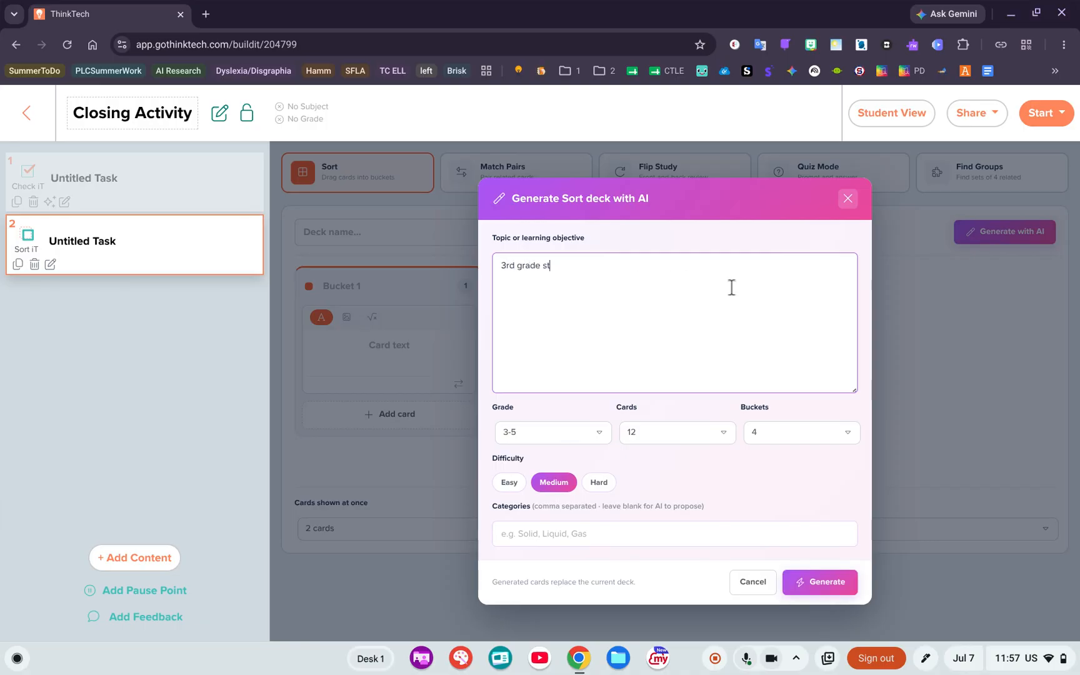
text(ates of matter)
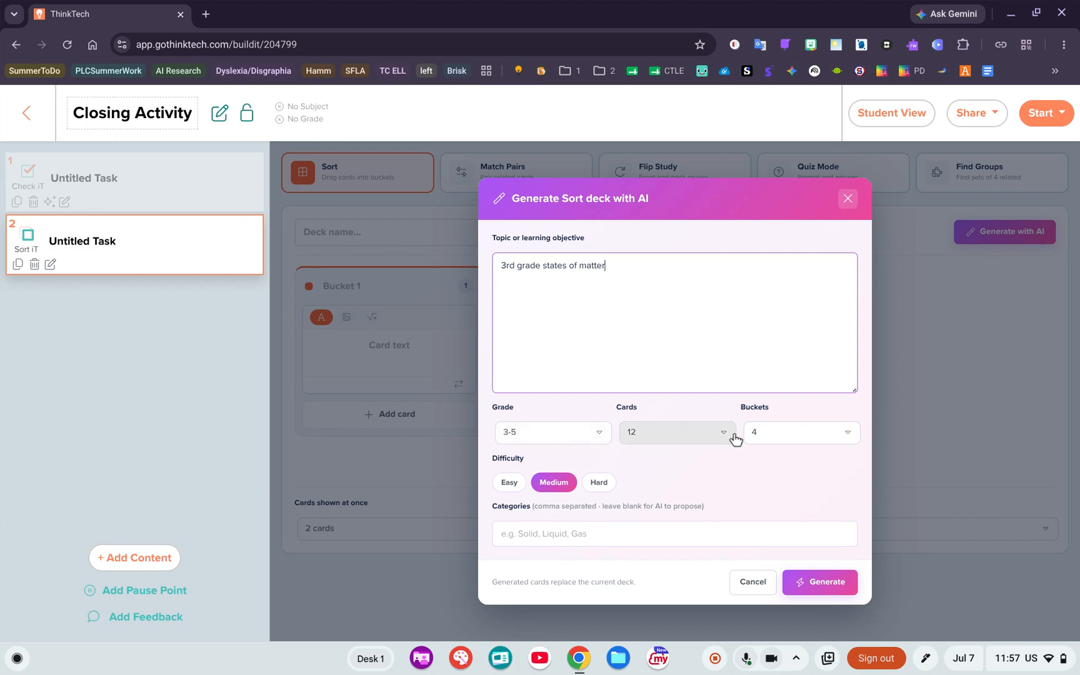
click(765, 432)
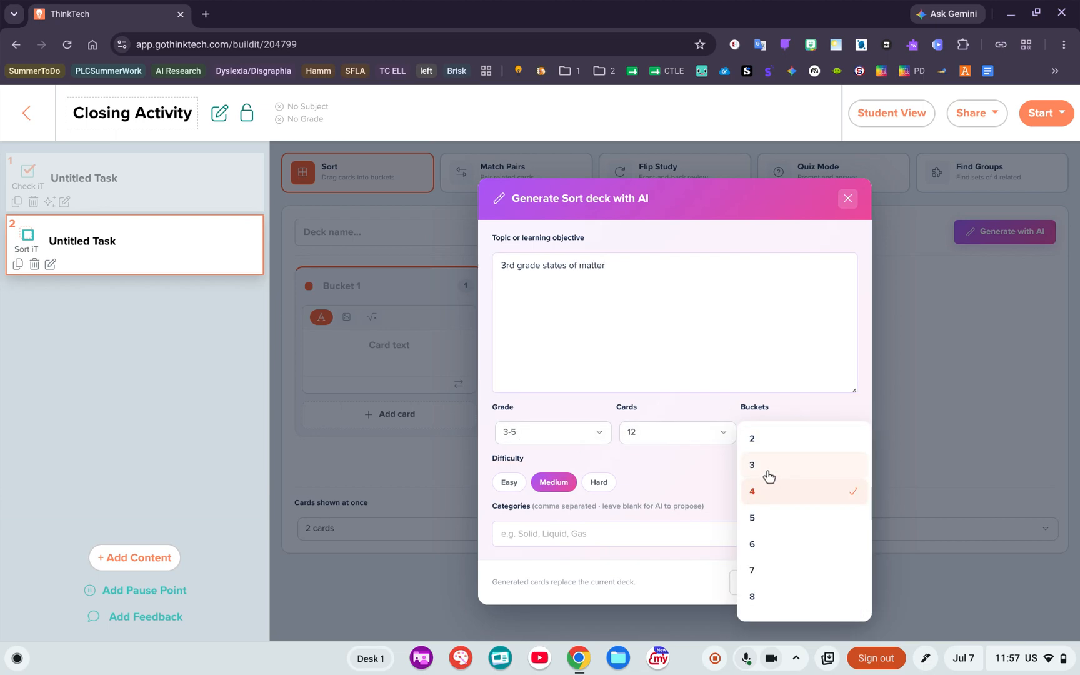
click(769, 476)
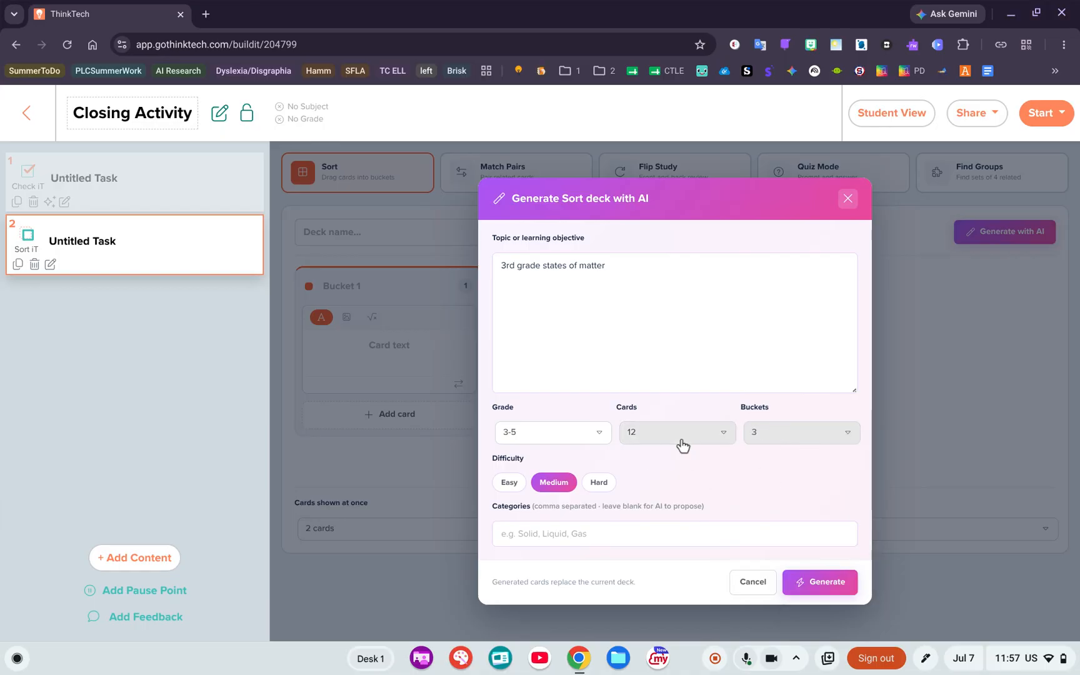
Generate the deck with categories Solid, Liquid, Gas, appending "- could you have objects listed that students will sort into the correct category" to the topic
click(590, 533)
text(Solid, Liquid, Gas)
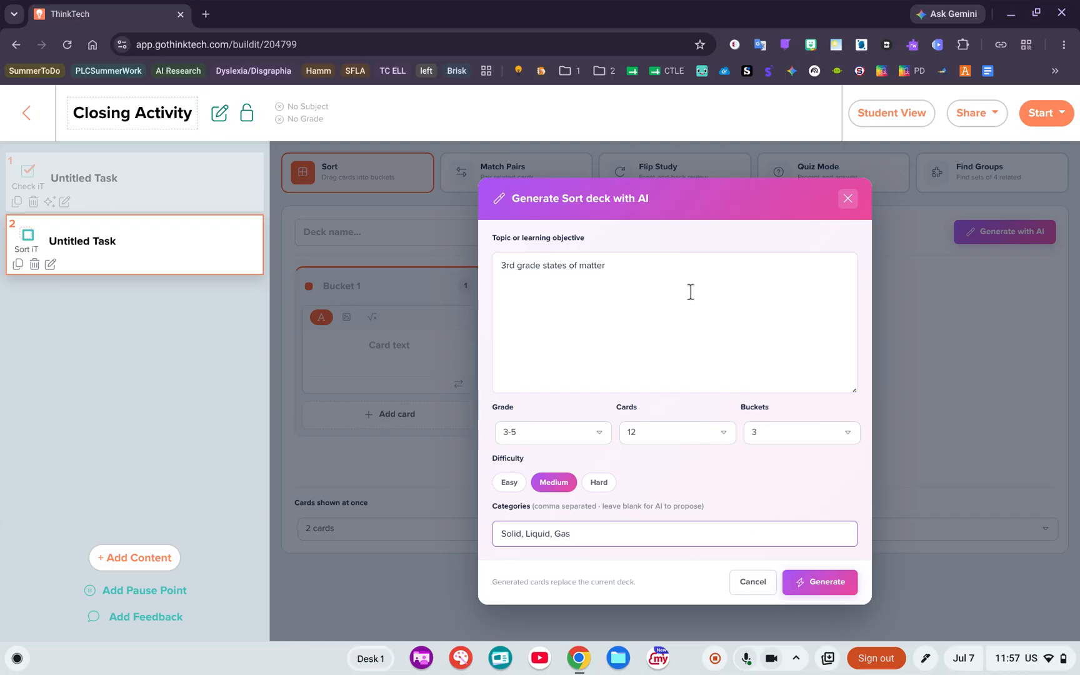
click(685, 270)
text(0)
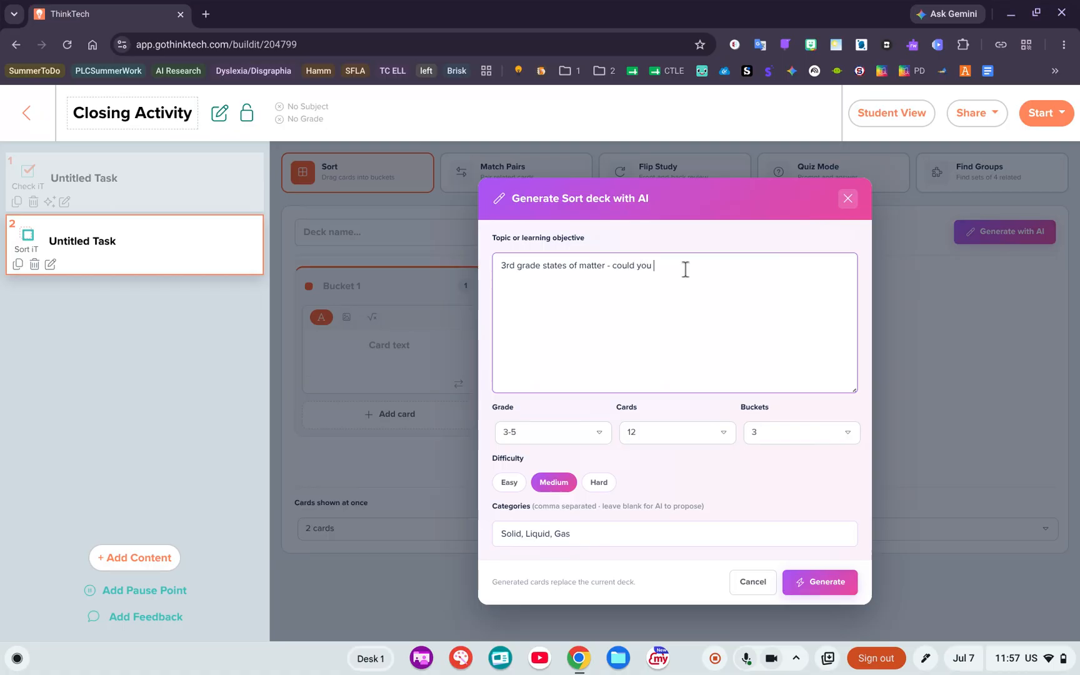
text(have objects listed that students will sort into the correct category)
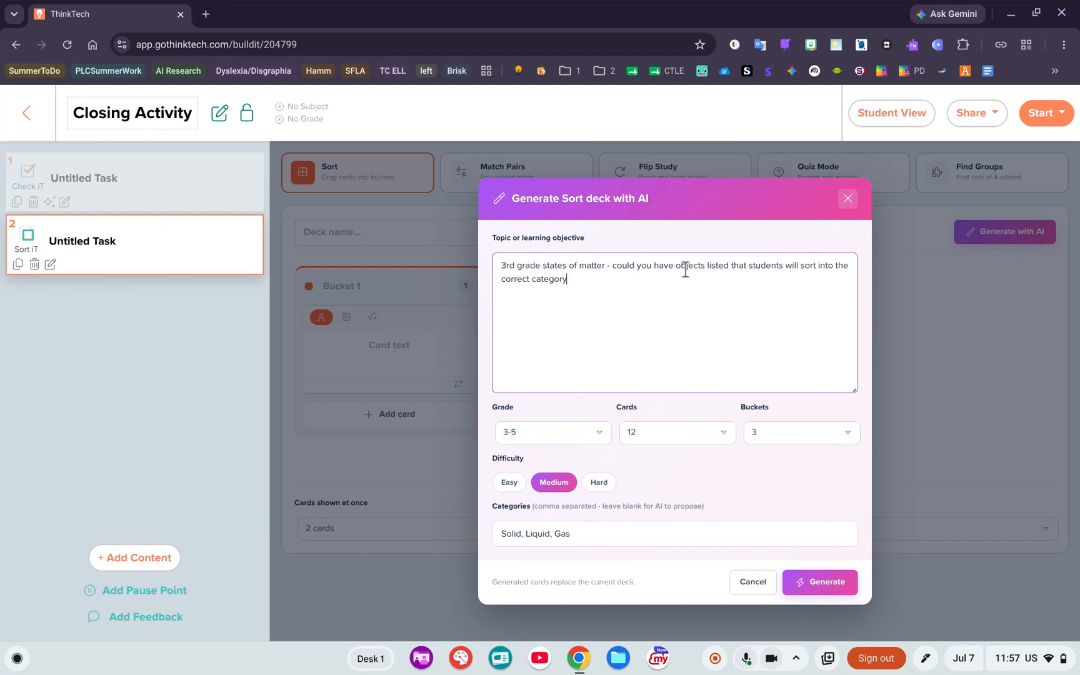
click(820, 589)
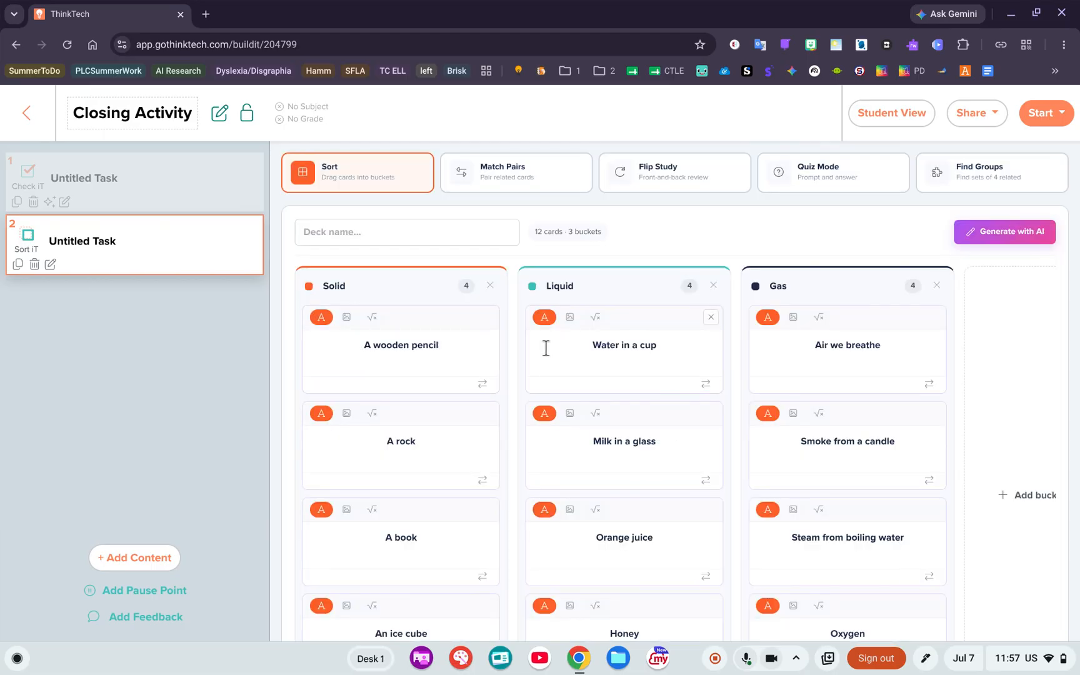
Review the generated cards, preview the sort task as a student by placing "A wooden pencil" in Solid, and return to the lesson
scroll(841, 398, down, 1)
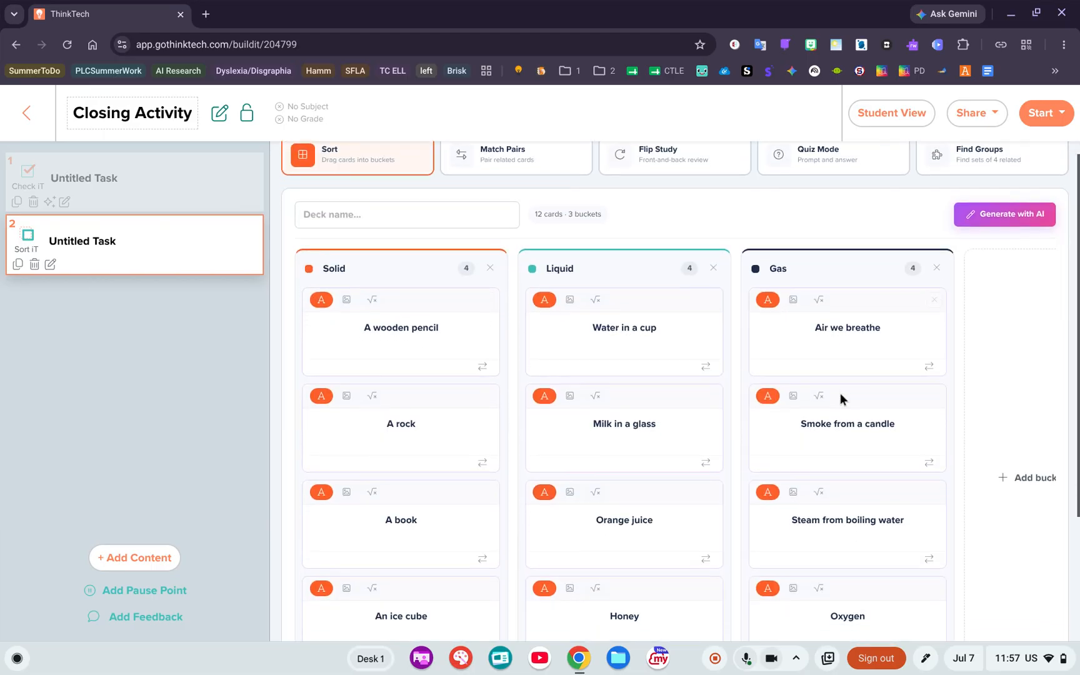
scroll(841, 399, down, 5)
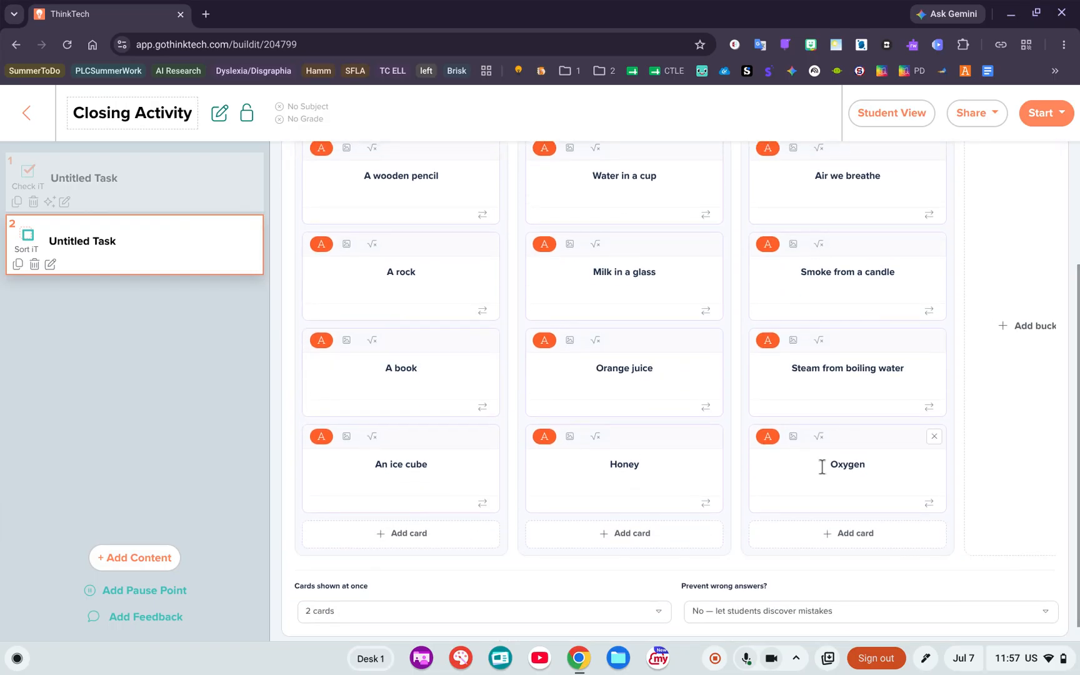
scroll(822, 466, up, 5)
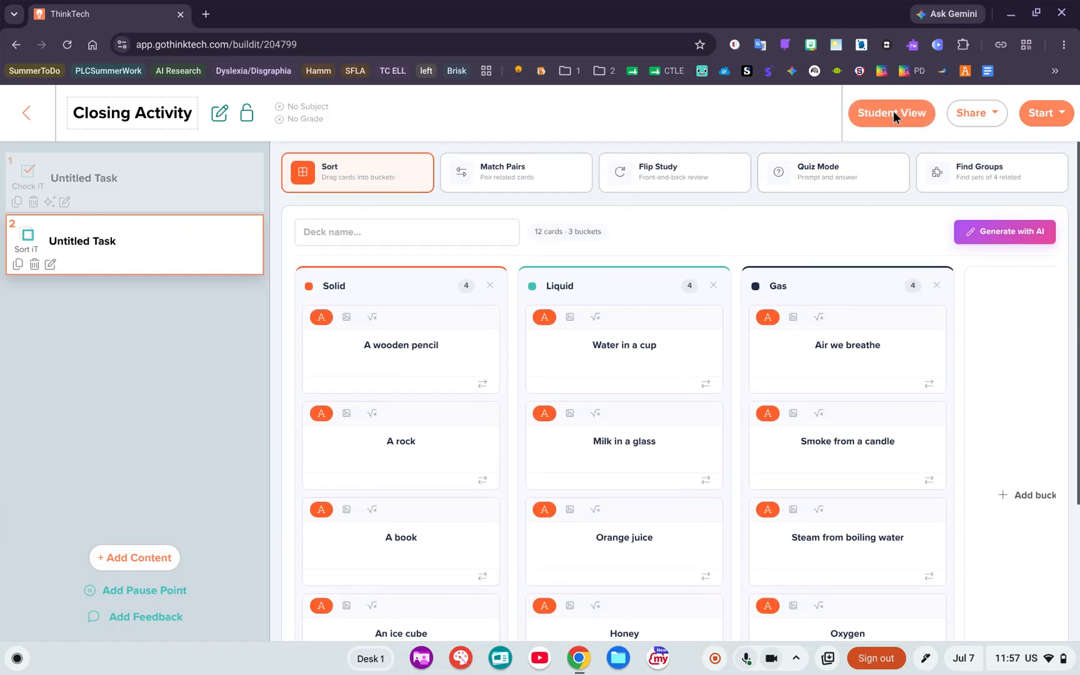
click(894, 112)
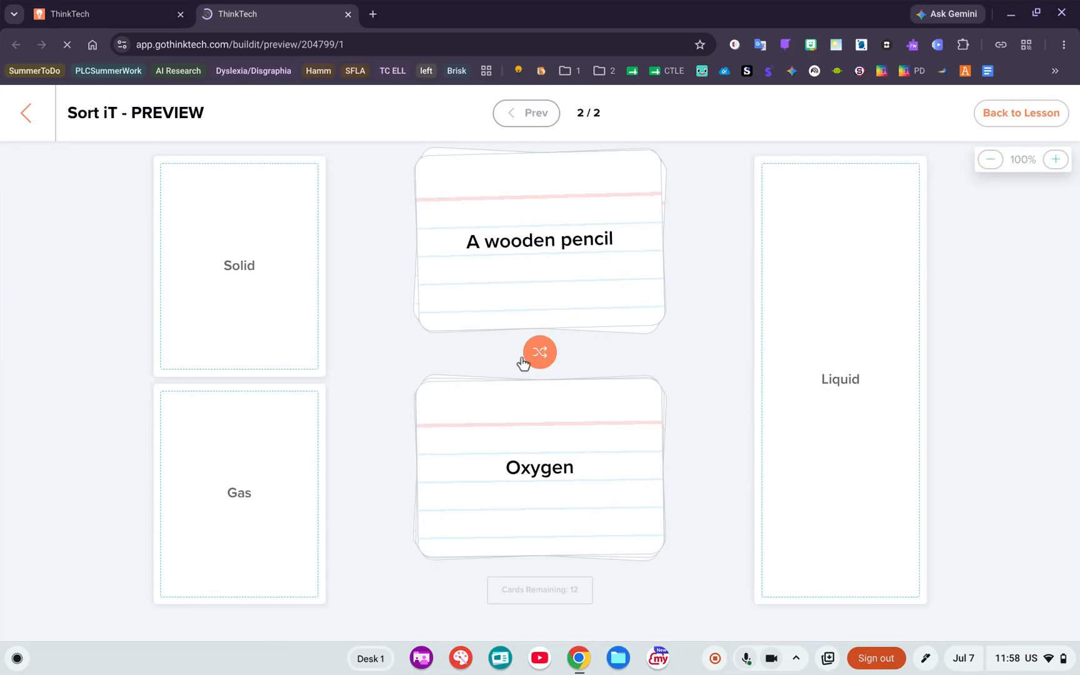
mouse_move(533, 240)
mouse_down()
mouse_move(429, 347)
mouse_move(238, 265)
mouse_up()
click(28, 114)
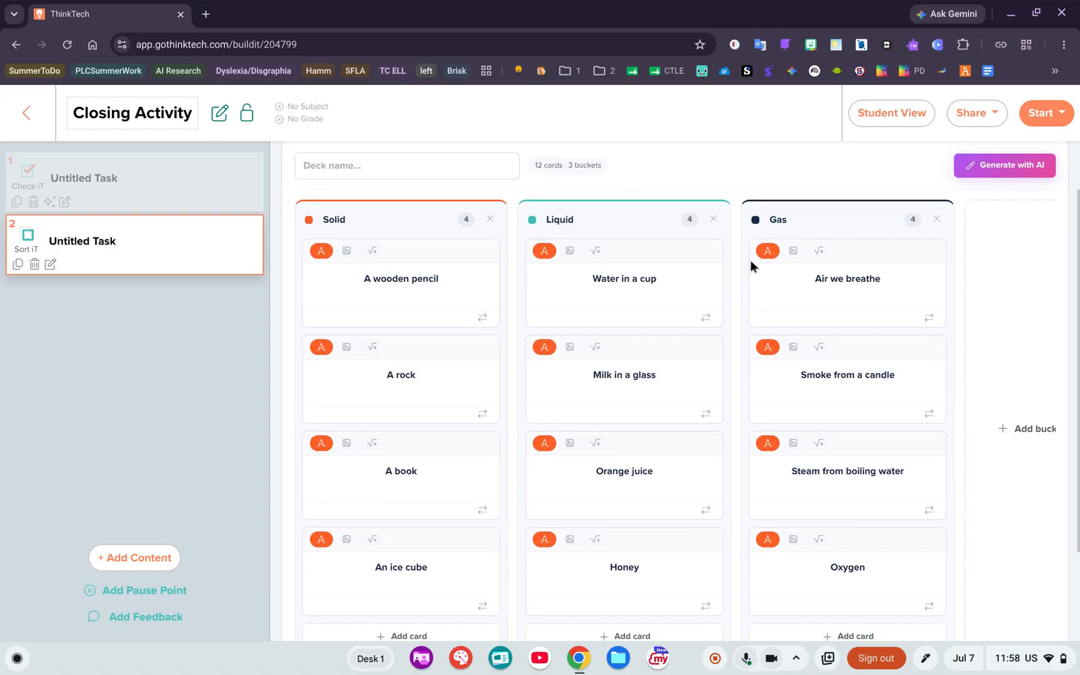
Set Prevent wrong answers to "Yes — bounce wrong cards back" and Cards shown at once to 1 card
scroll(739, 358, down, 2)
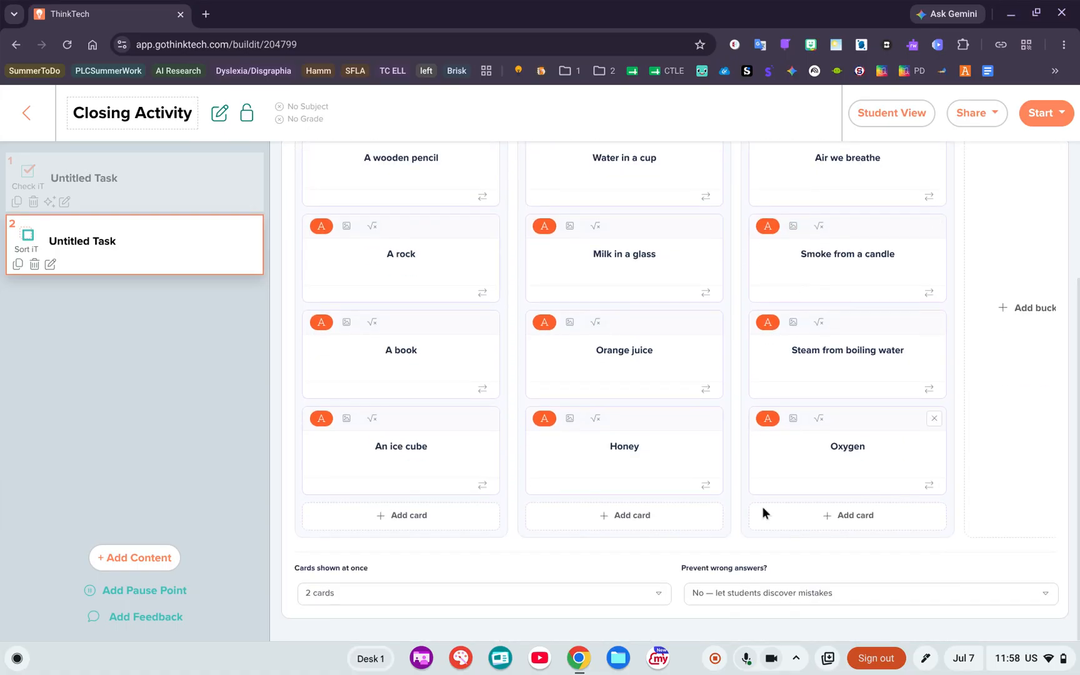
click(744, 603)
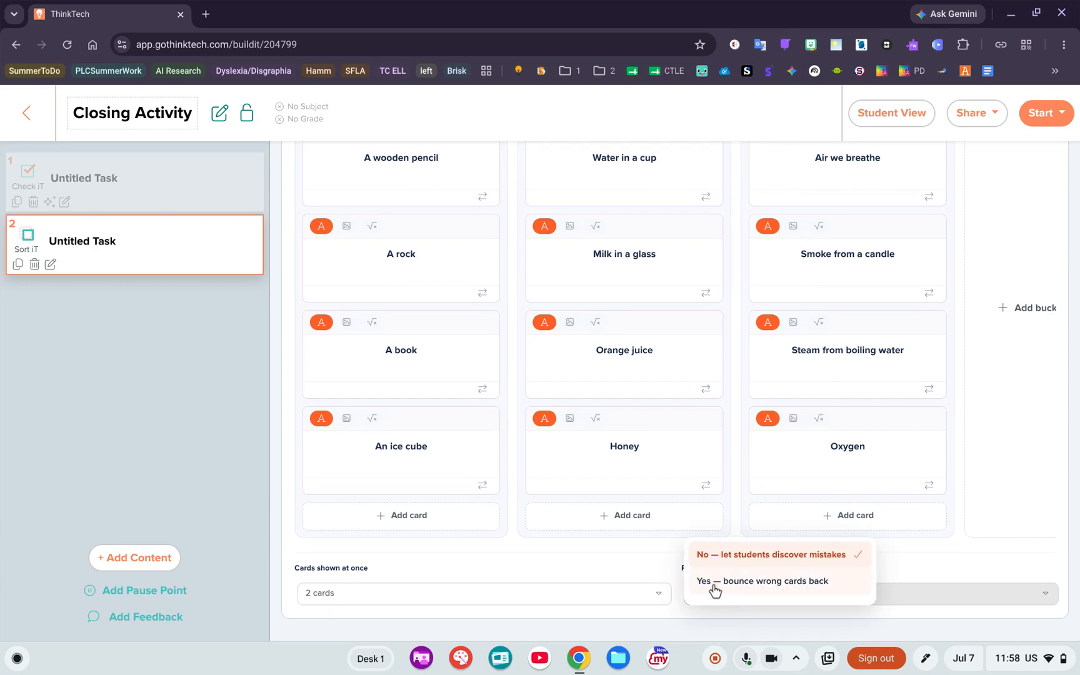
click(755, 583)
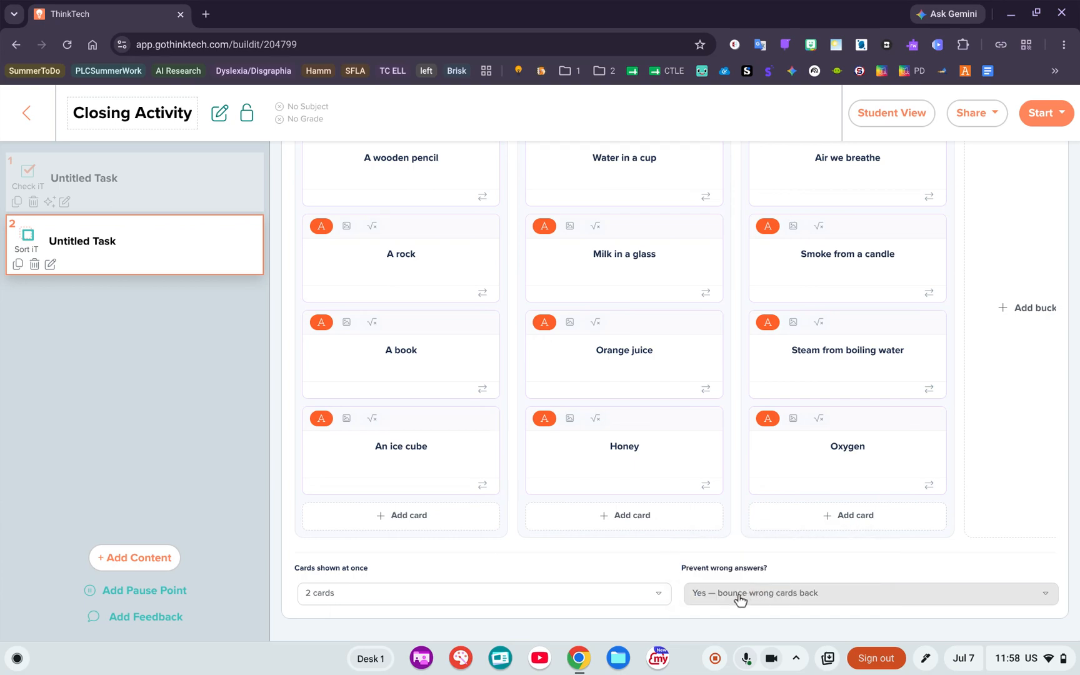
click(611, 599)
click(415, 558)
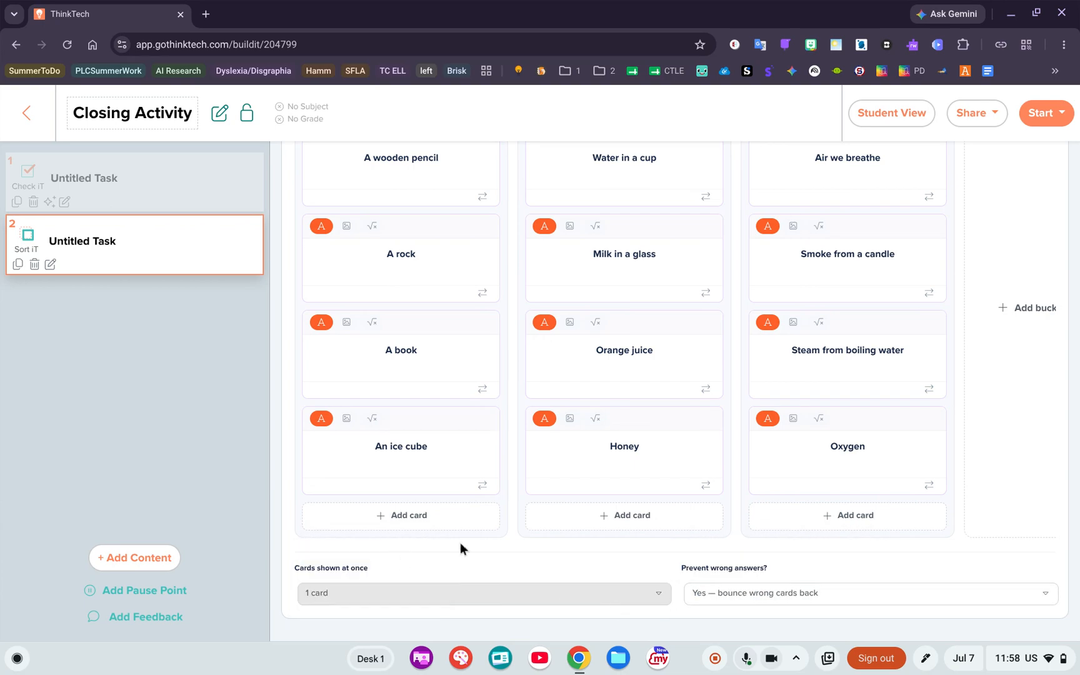
Test the student preview by trying "A book" in Liquid several times, place it in Solid, and return to the lesson
click(913, 112)
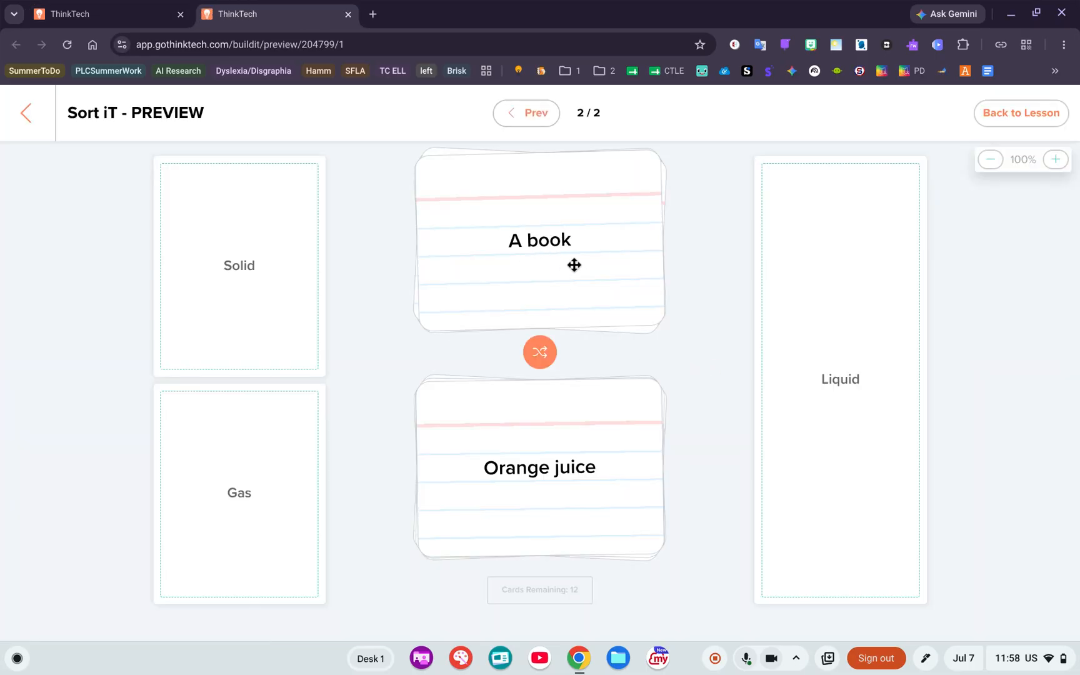
drag(539, 243, 842, 353)
drag(517, 227, 828, 336)
drag(507, 272, 844, 362)
drag(559, 261, 803, 331)
drag(600, 274, 278, 247)
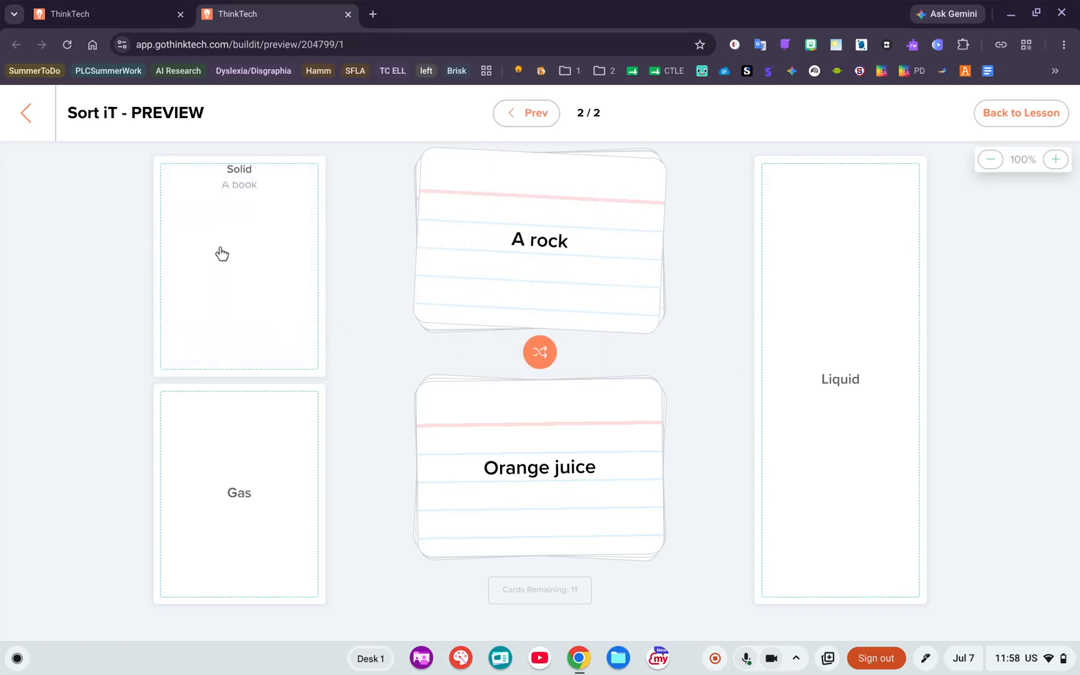
click(31, 120)
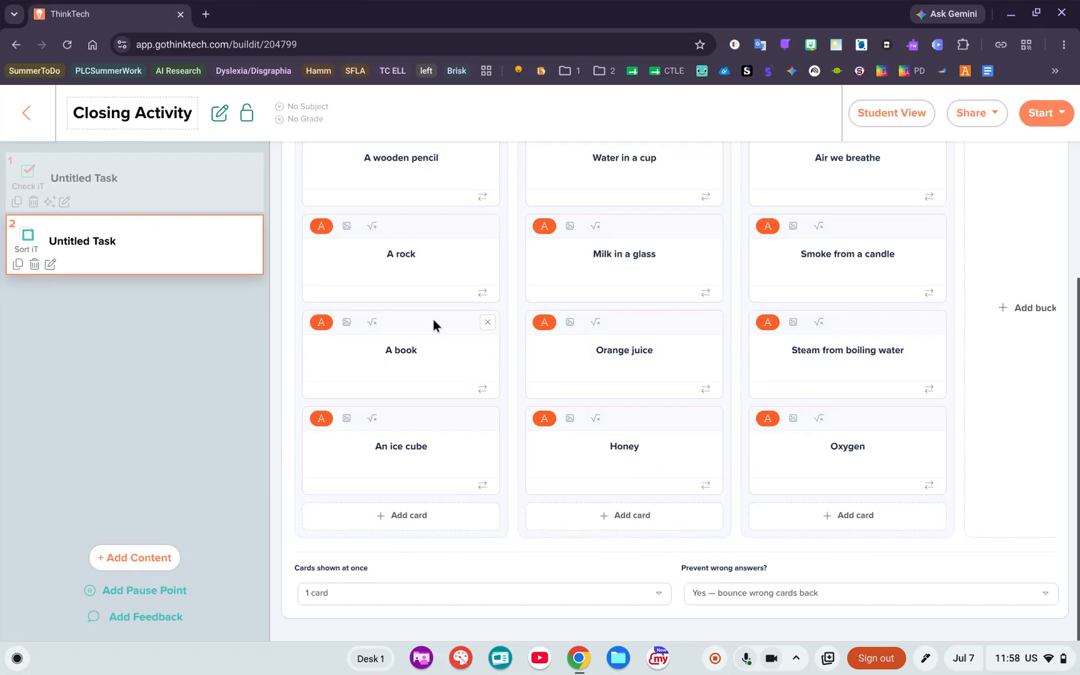
Replace the "Water in a cup" card's text with the light-blue pool water photo found by searching the Image Library for "water"
scroll(552, 451, up, 3)
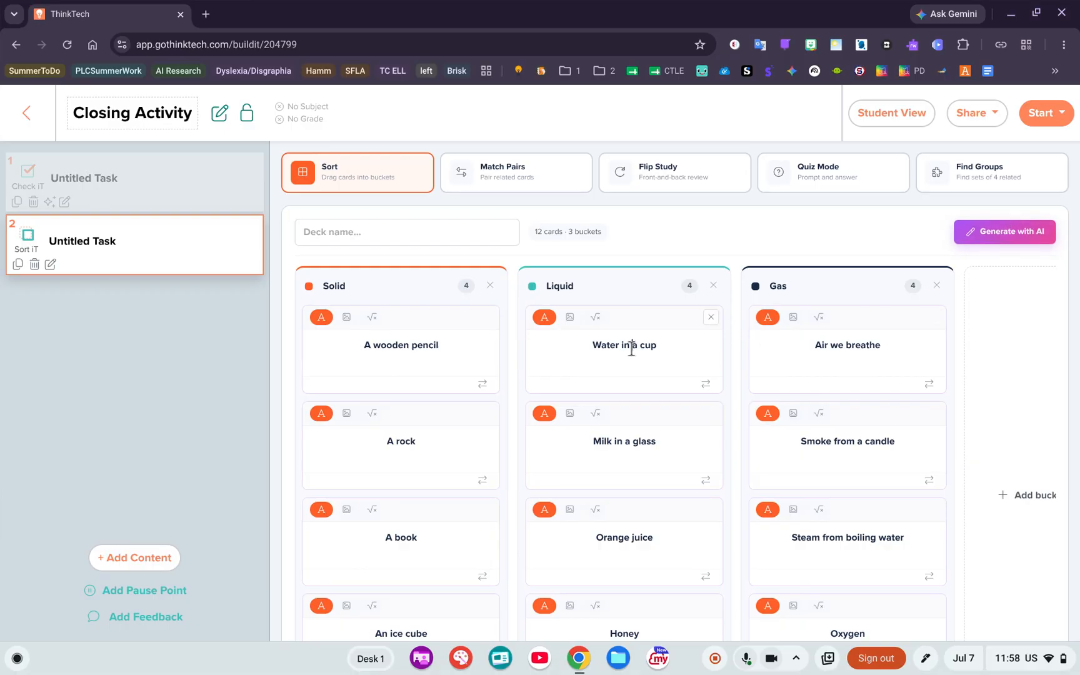
drag(637, 347, 644, 348)
click(569, 317)
click(538, 183)
click(541, 213)
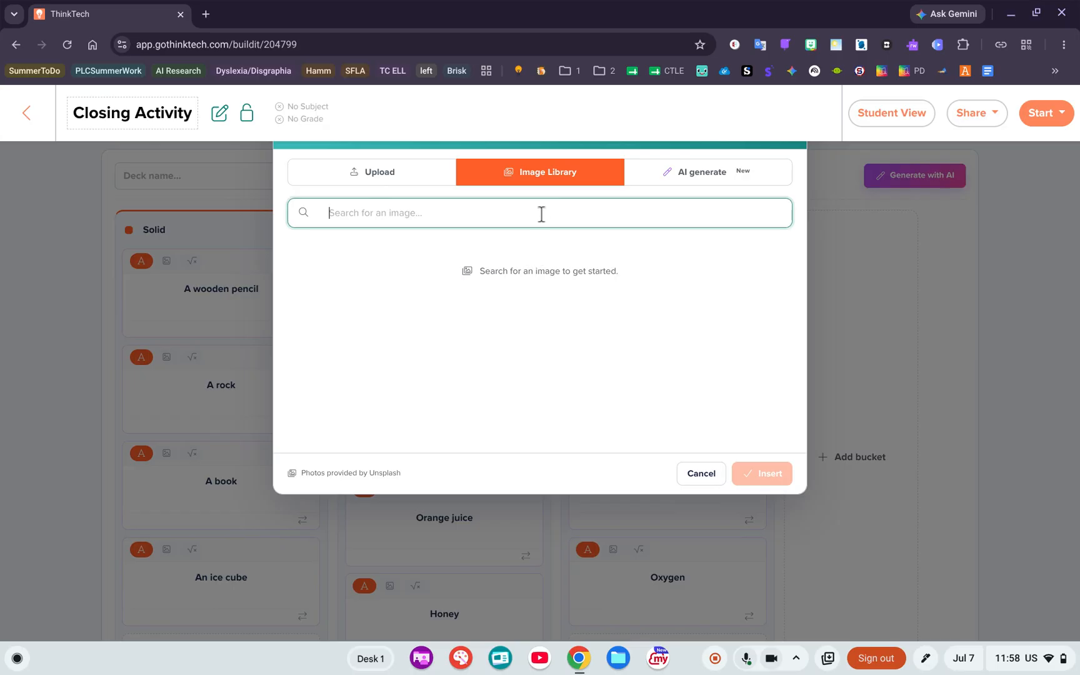
text(water)
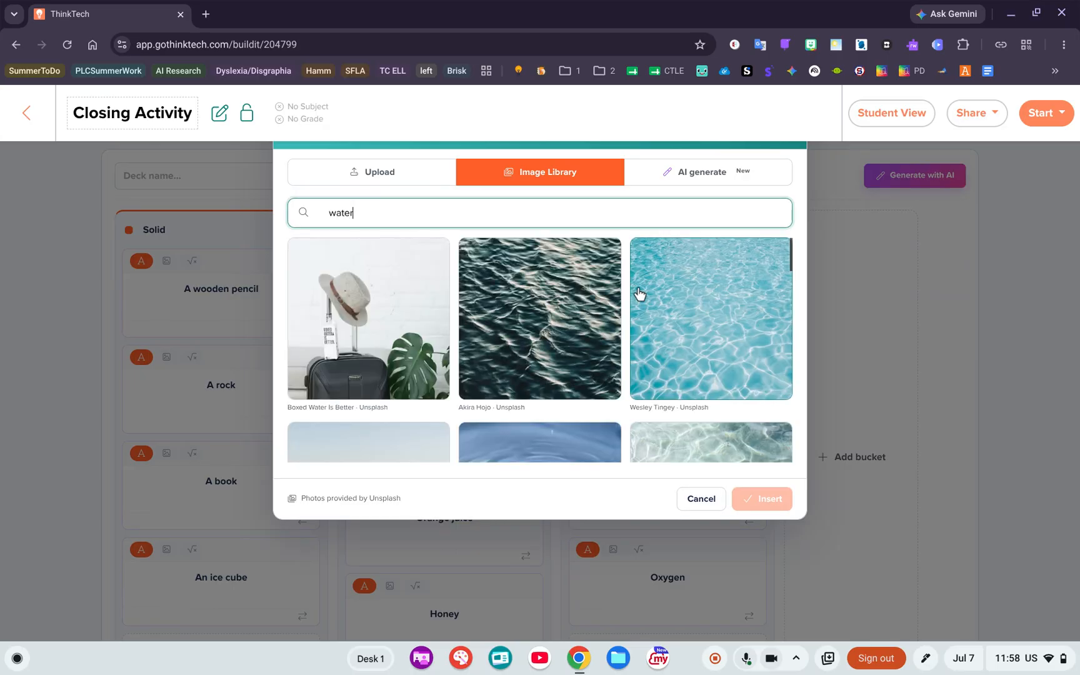
click(750, 332)
click(759, 475)
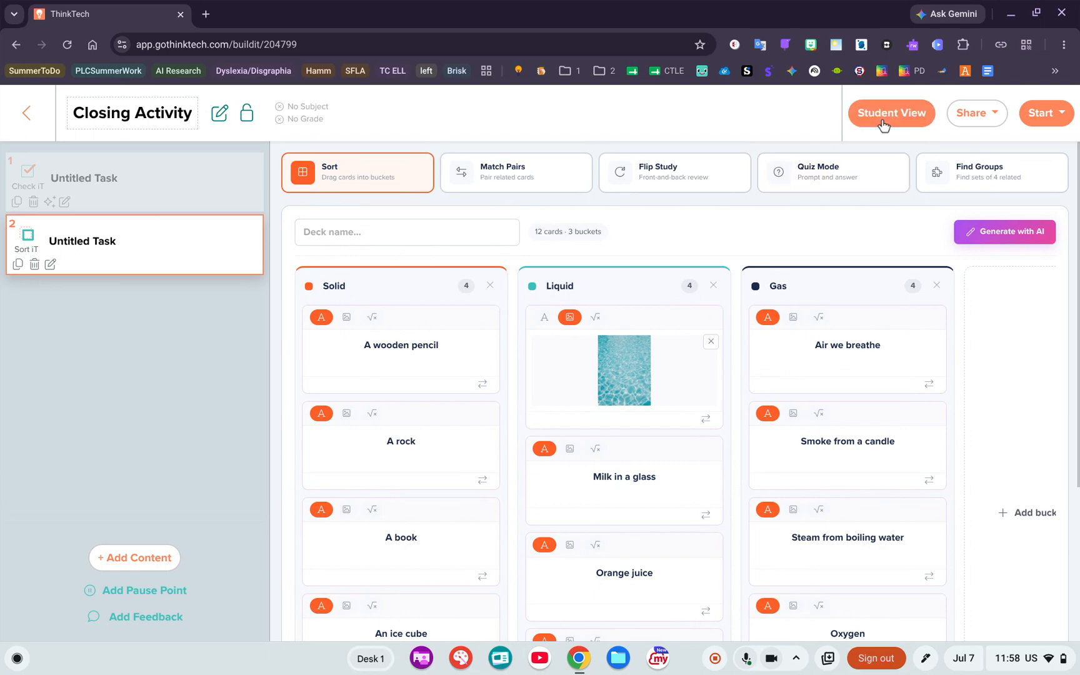
Switch the first Liquid card to math content and back to text content
click(595, 317)
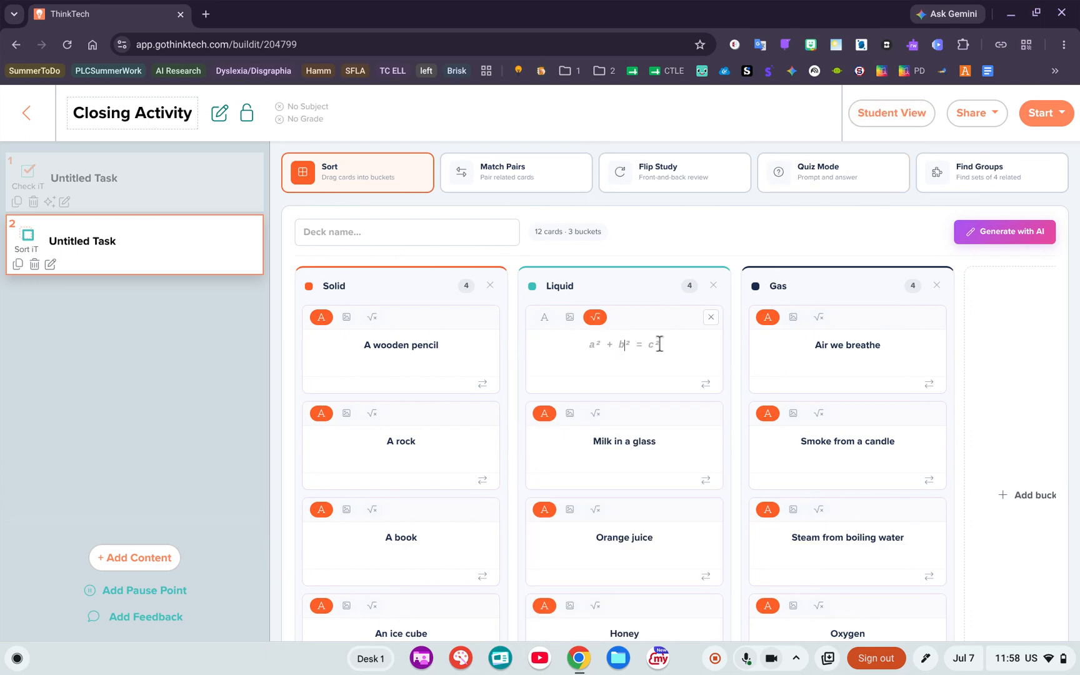
click(542, 319)
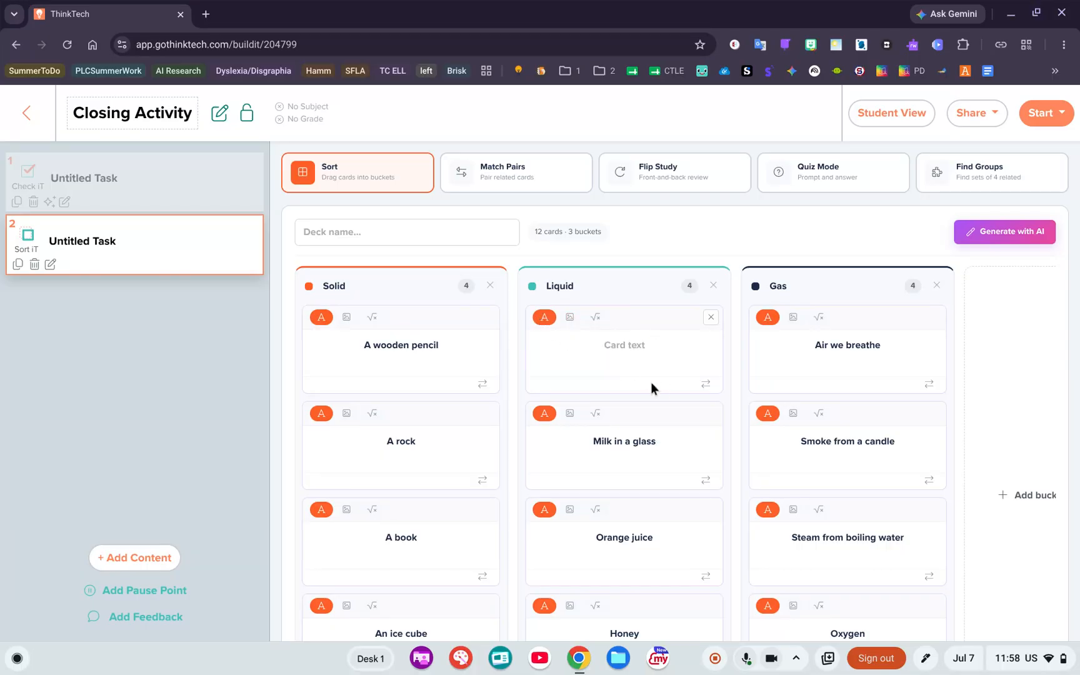
Enter "Water" as the text of the empty first Liquid card and add a Sketch iT task to the lesson
click(623, 348)
text(Water)
click(135, 558)
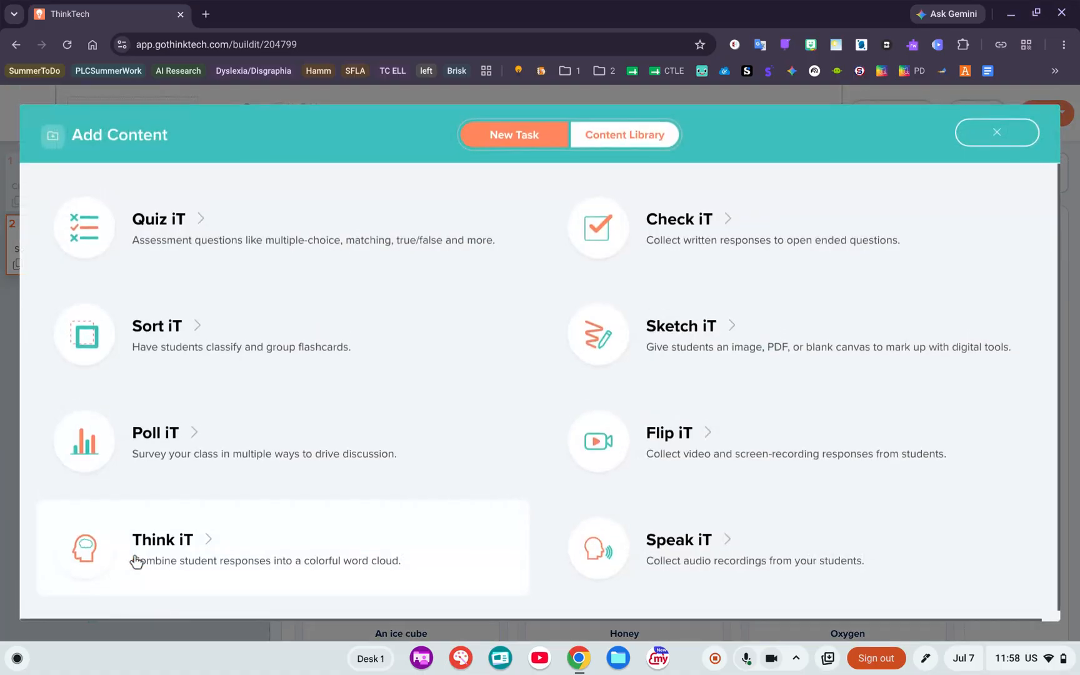
click(682, 344)
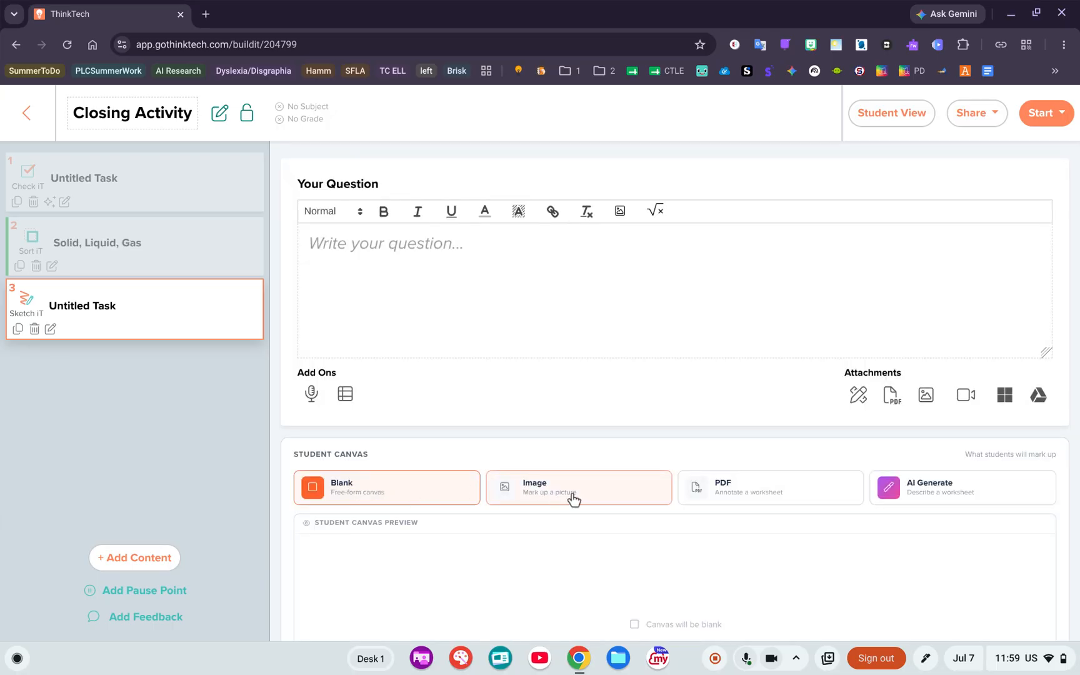
Generate an AI worksheet for the student canvas from "I need practice for CVC words" and choose the third variant
scroll(738, 378, down, 2)
scroll(920, 391, up, 1)
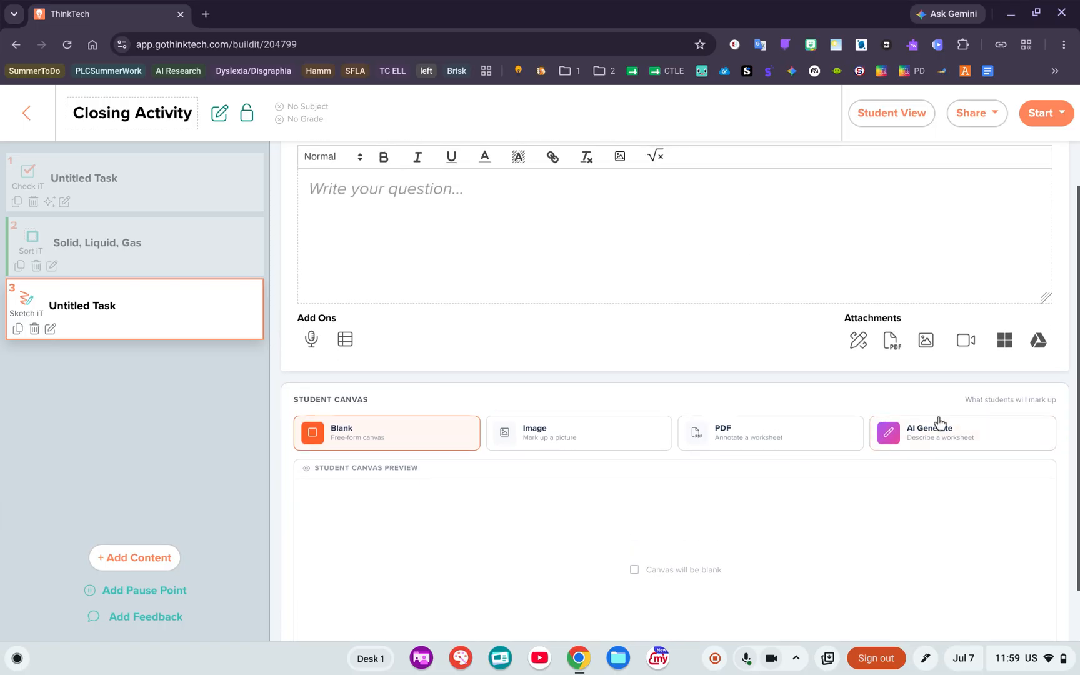
click(936, 441)
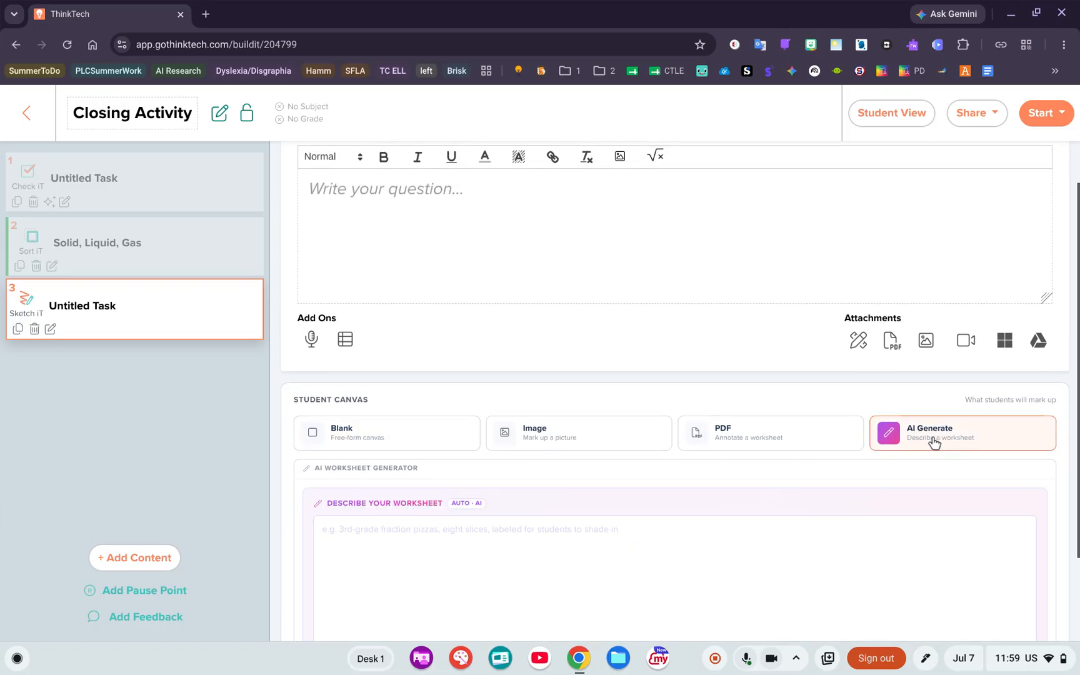
scroll(765, 494, down, 1)
click(755, 444)
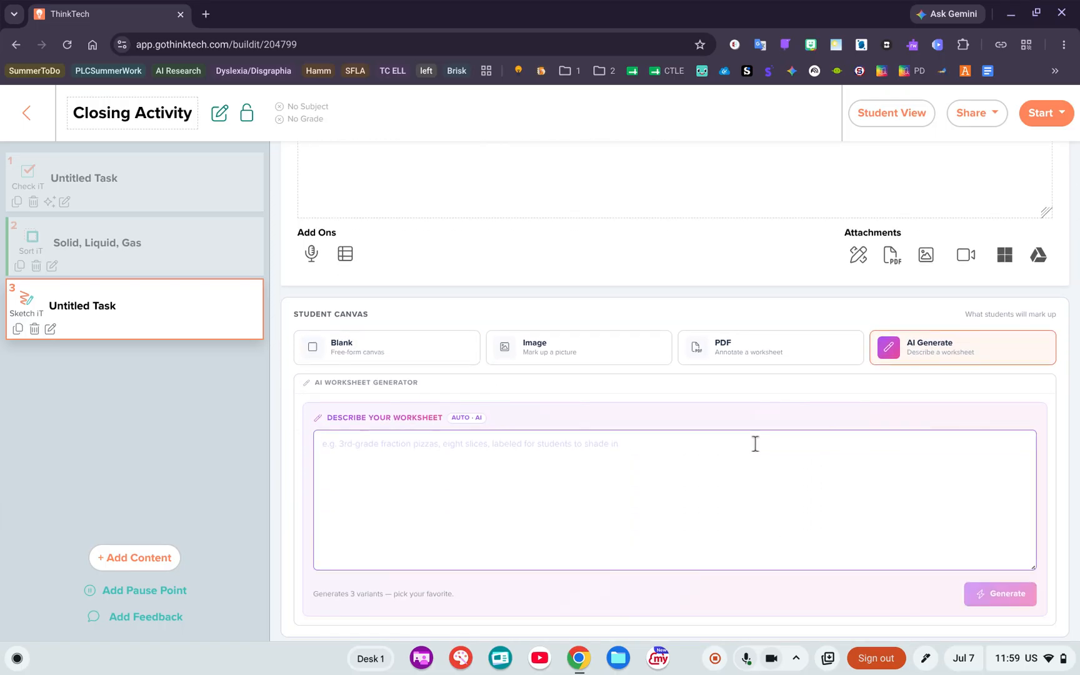
text(I need practice for CVC words)
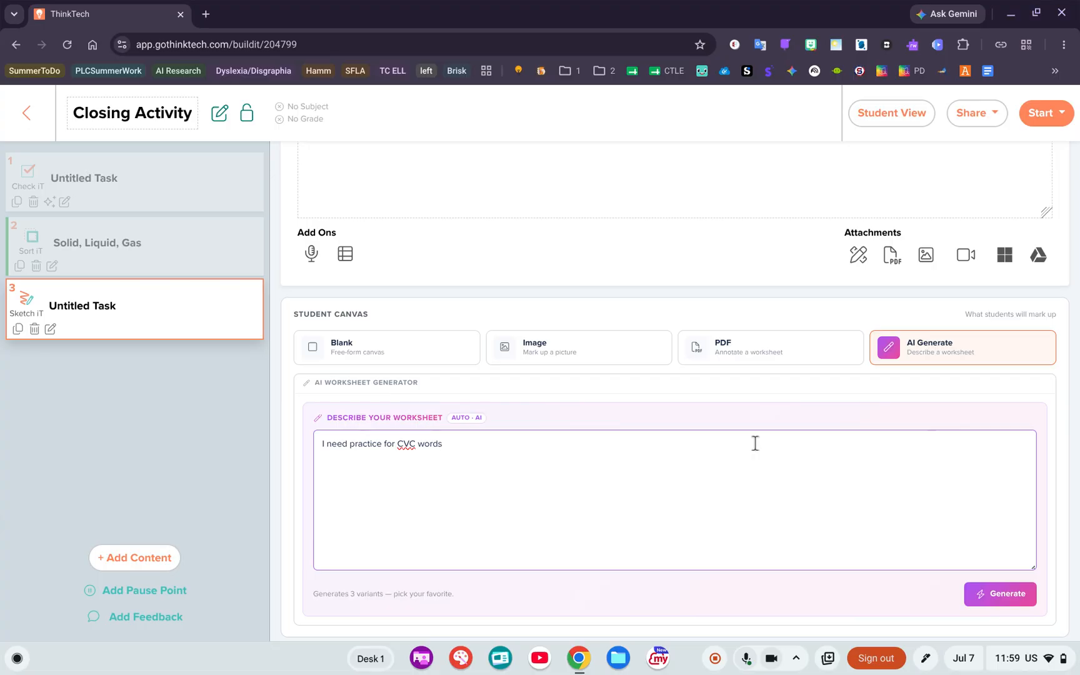
click(1000, 595)
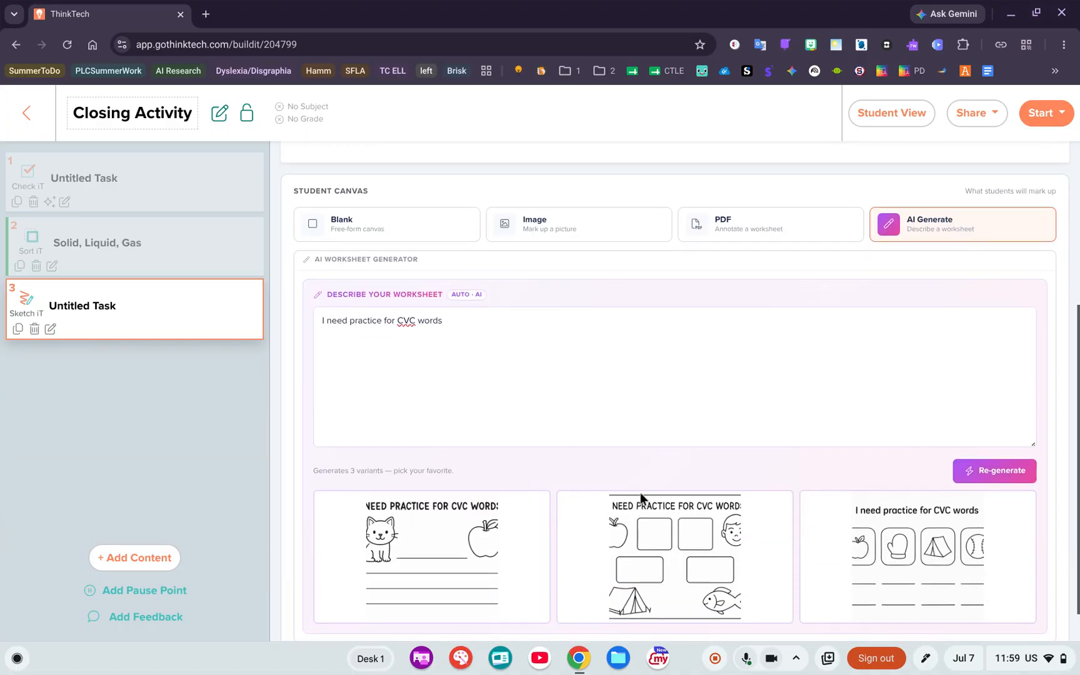
click(917, 506)
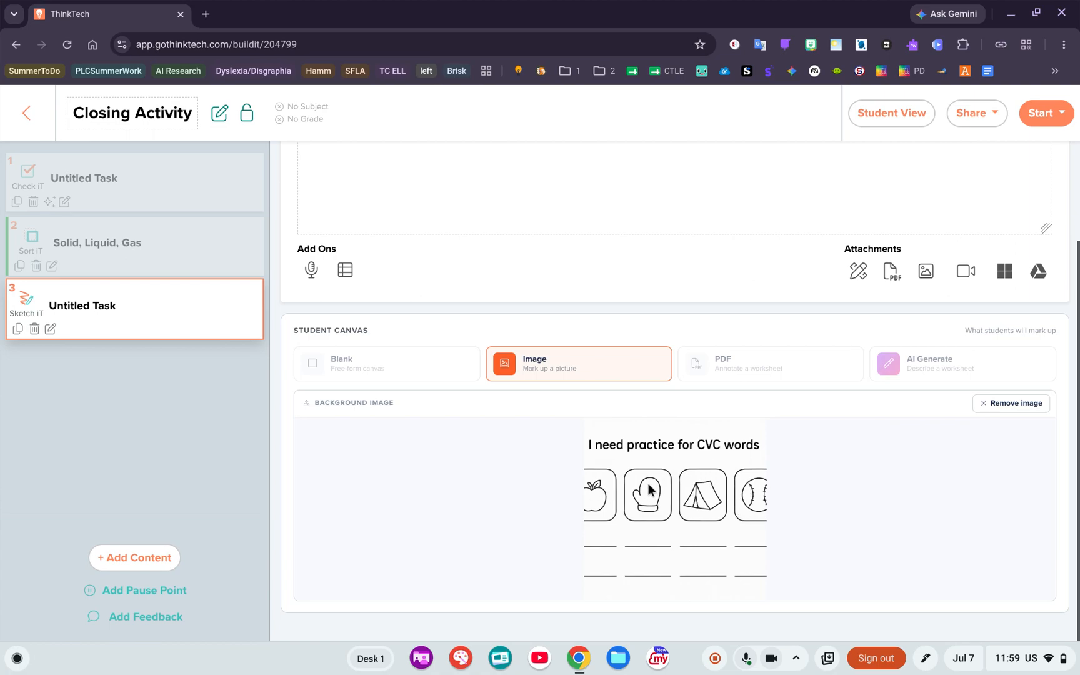
Preview the Sketch iT worksheet as a student, leave the preview and reopen the Closing Activity lesson from the library
click(878, 114)
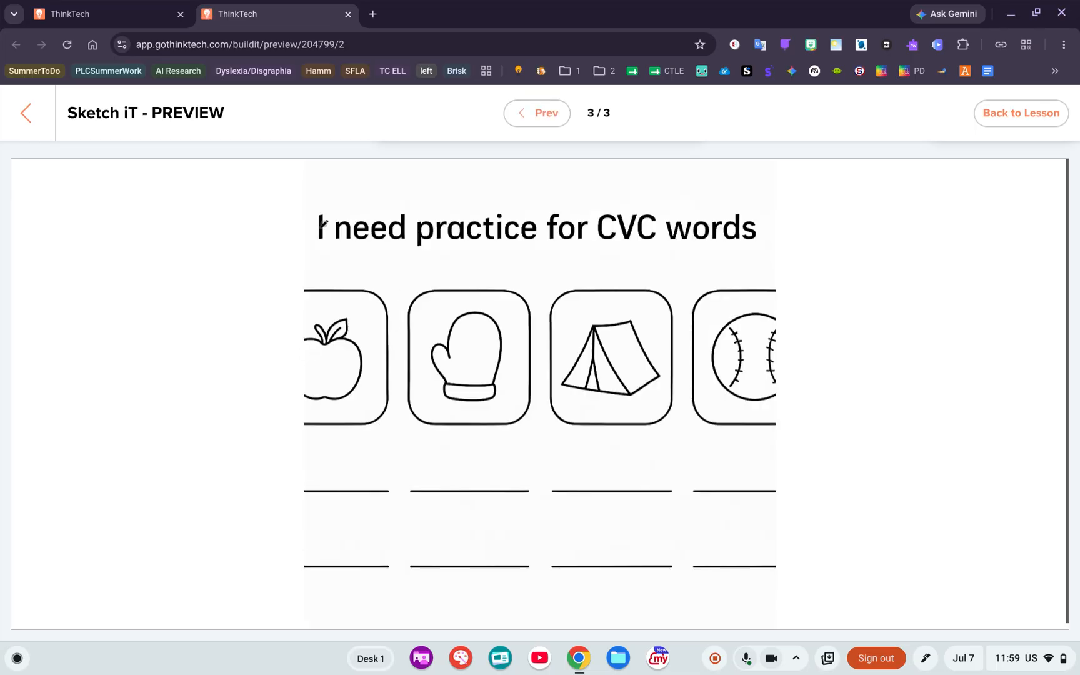
click(27, 118)
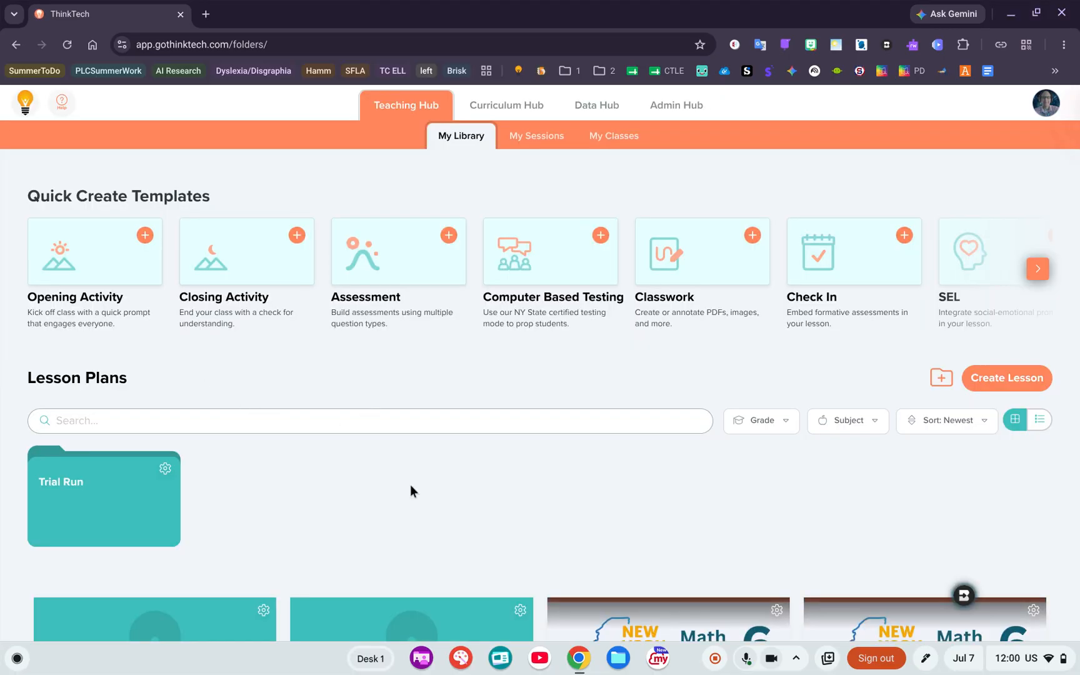
scroll(285, 504, down, 2)
click(145, 566)
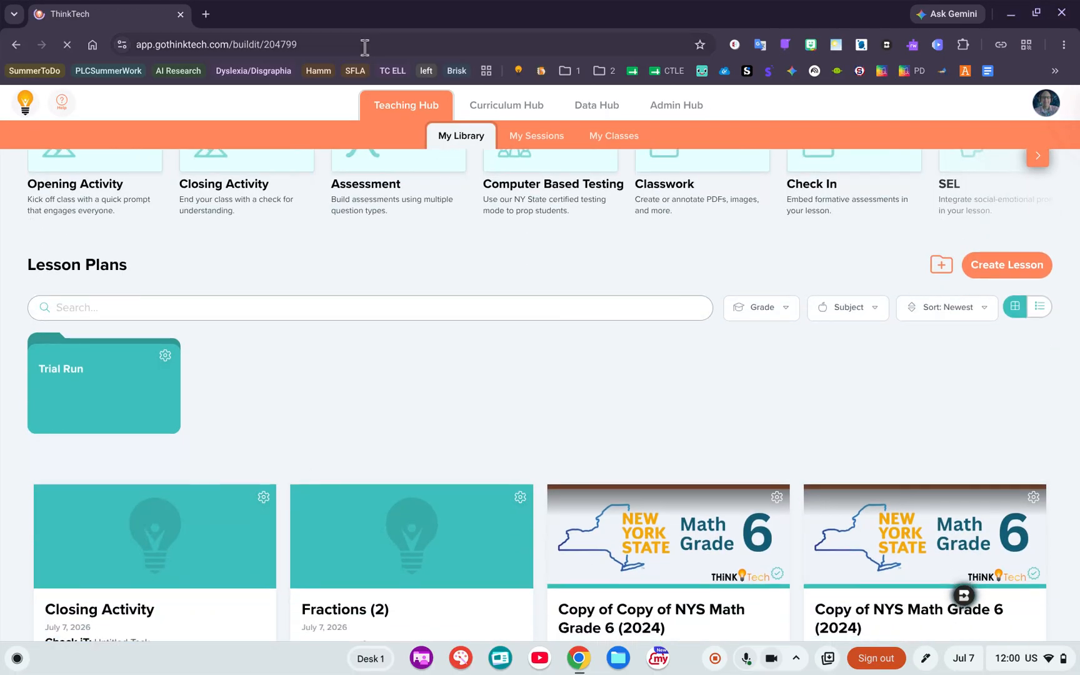
Open Gemini in a new browser tab, then return to the Closing Activity lesson and add a Quiz iT task
click(205, 15)
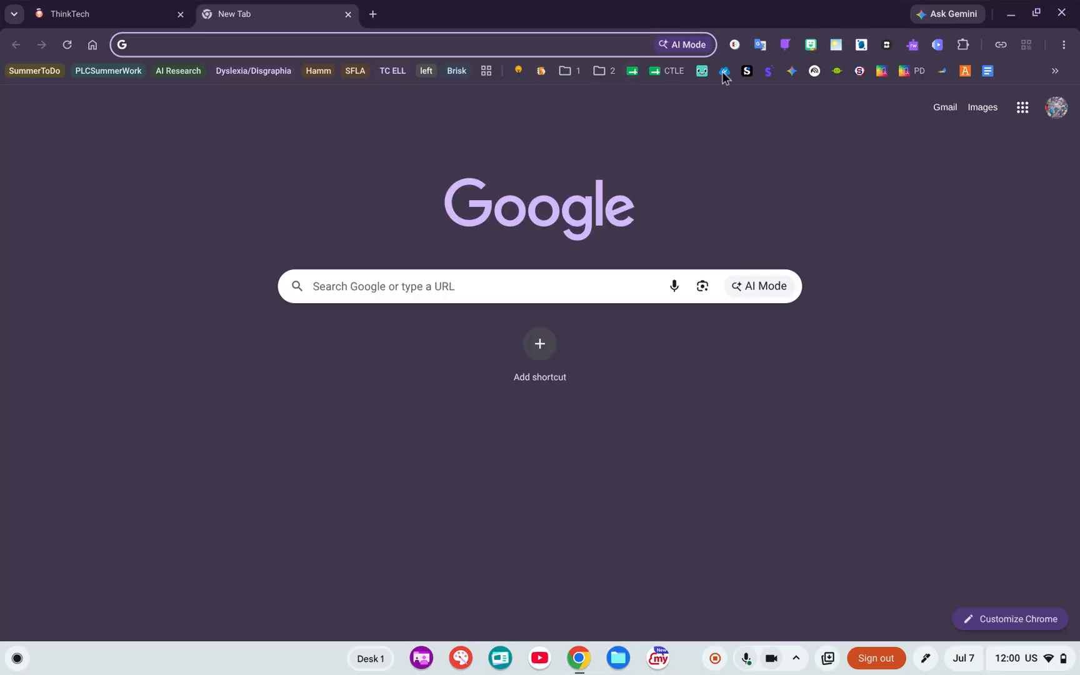
click(790, 71)
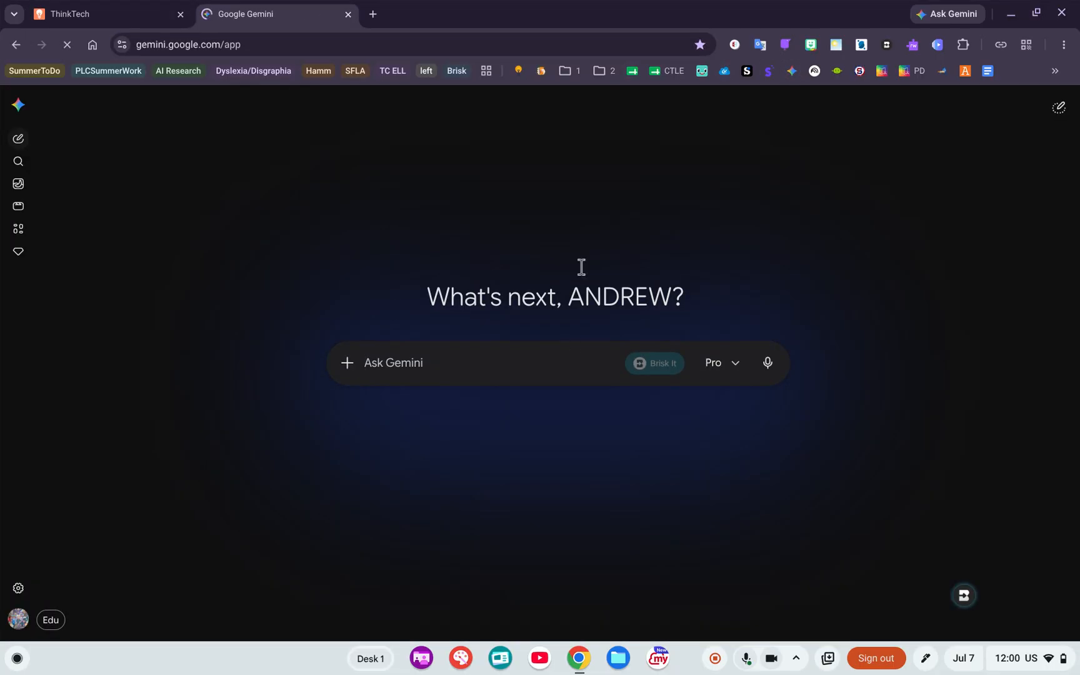
click(119, 13)
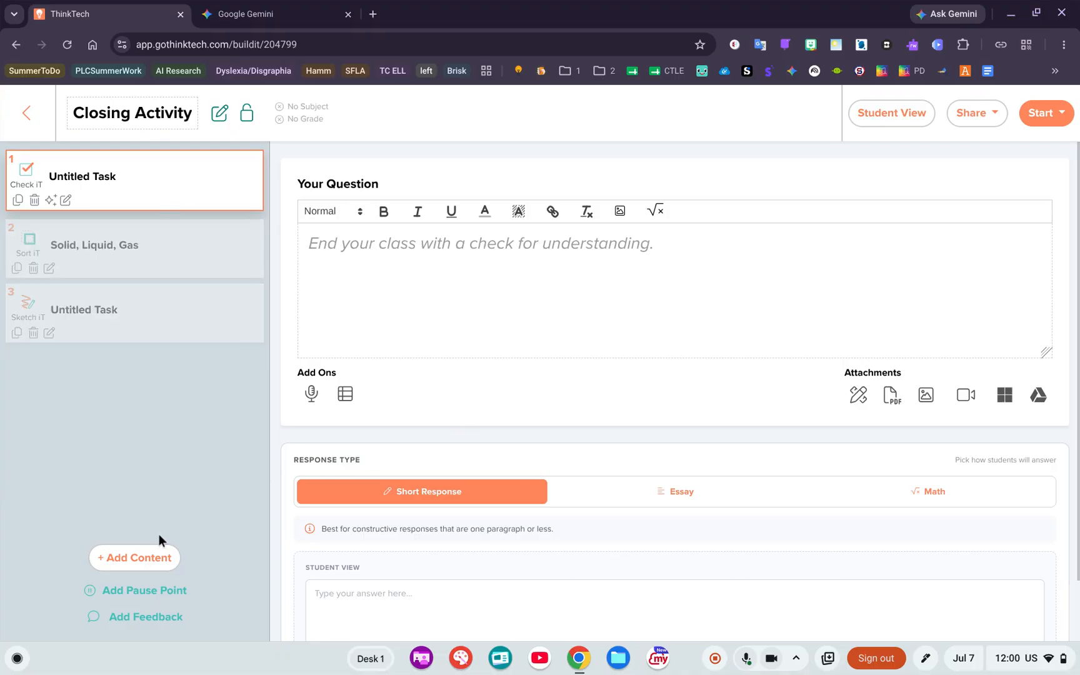
click(137, 557)
click(241, 245)
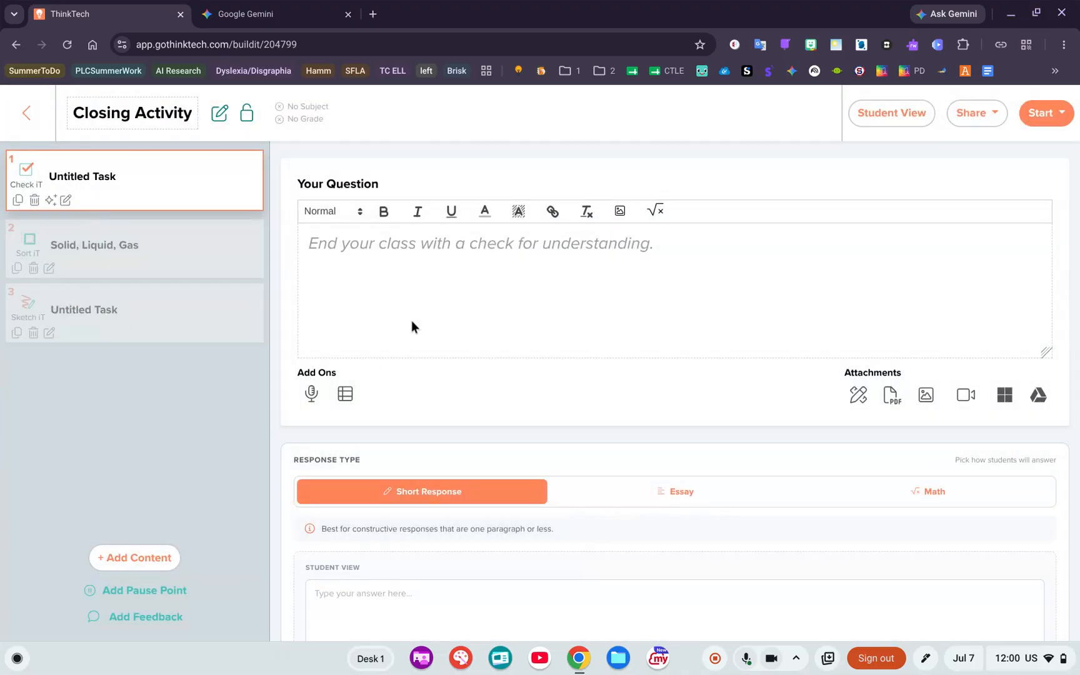
Switch to Gemini and write the prompt "Can you help me make a quick exit ticket multiple choice question for third grade states of matter?"
click(289, 19)
text(Can )
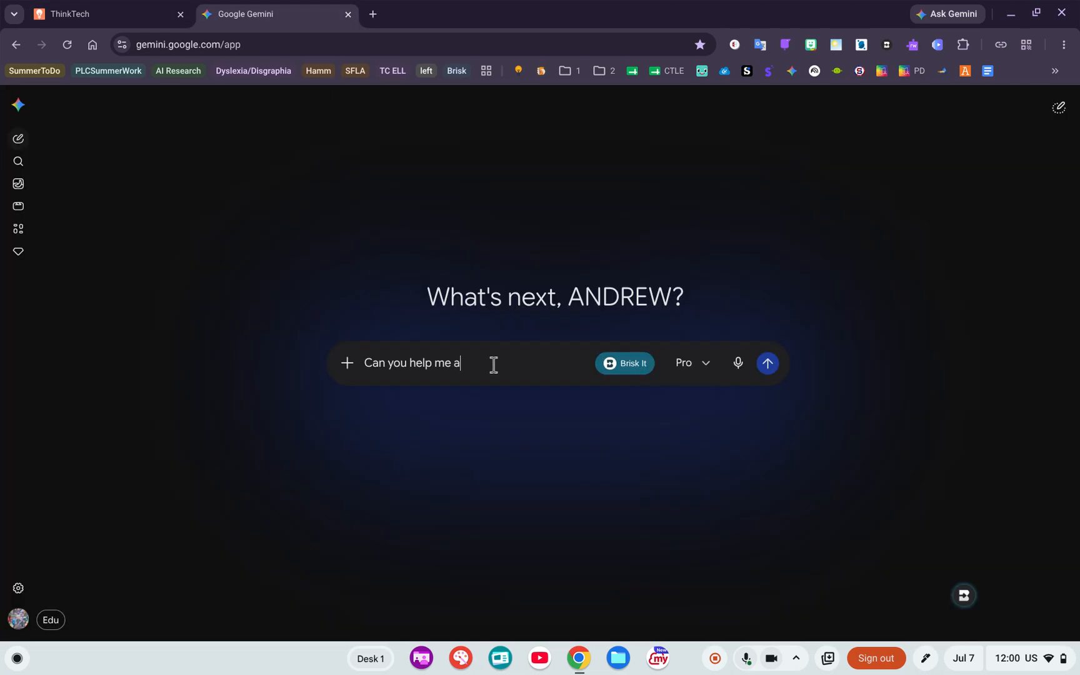
text(you help me make a quick exit ticket mu)
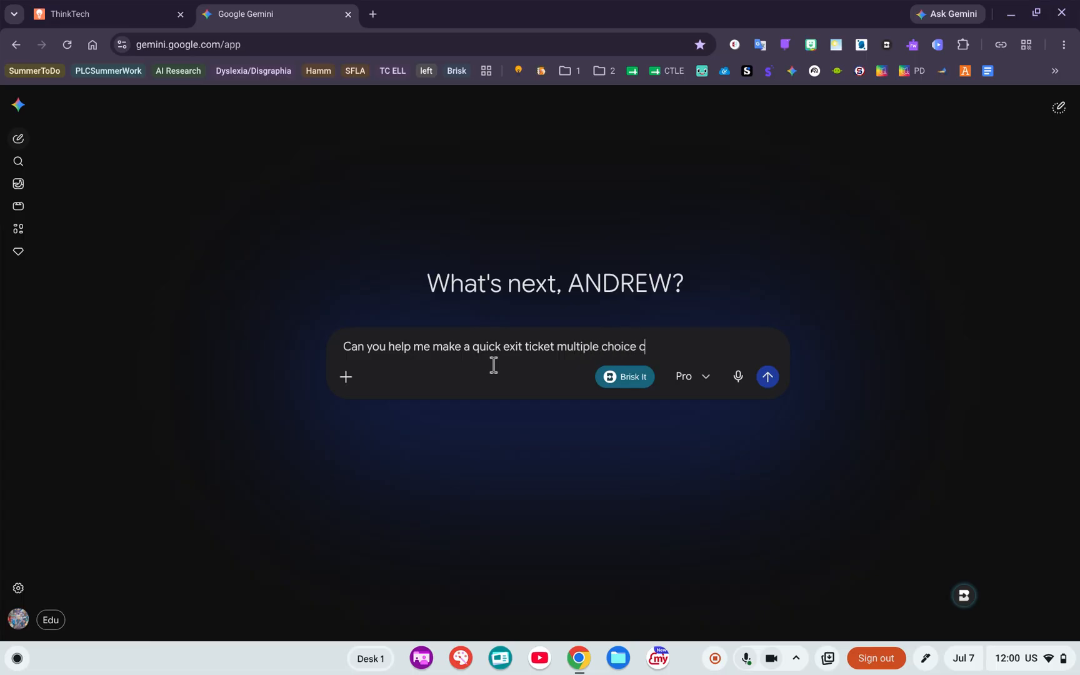
text(ltiple choice questions fo)
key(BackSpace)
key(BackSpace)
key(BackSpace)
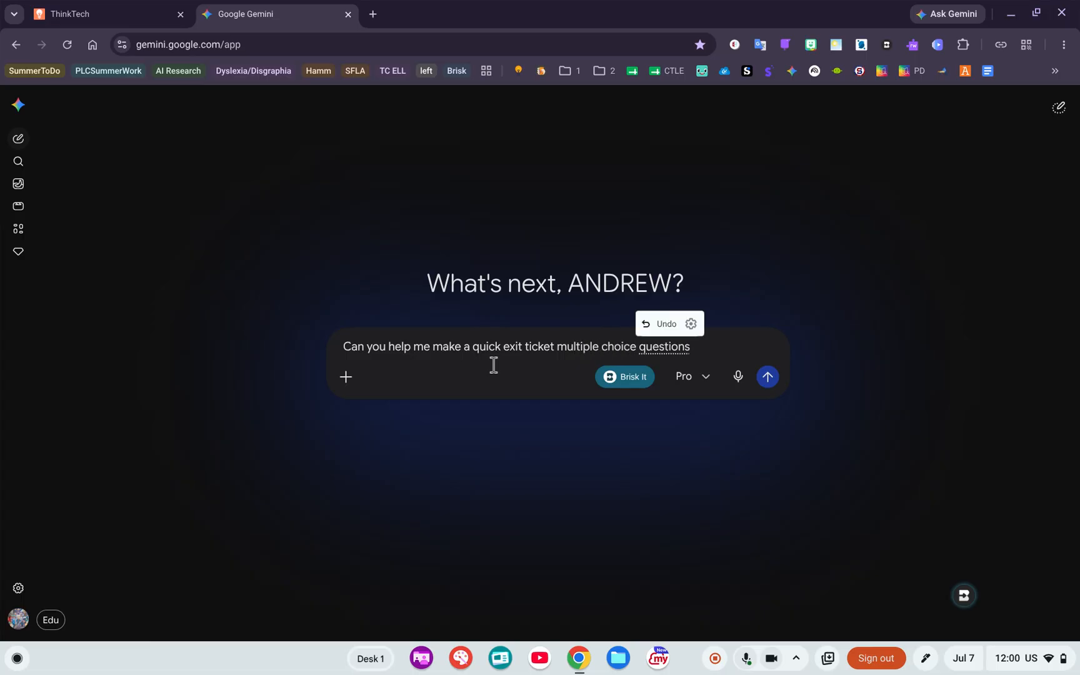
key(BackSpace)
text(for thir)
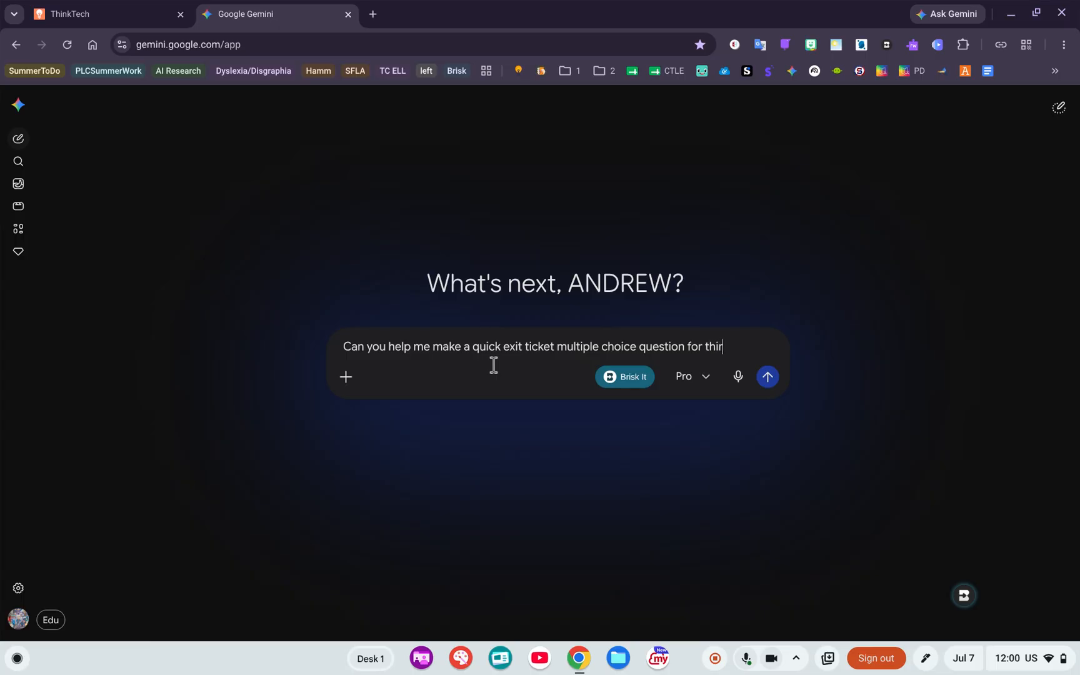
text(d grade states of matter?)
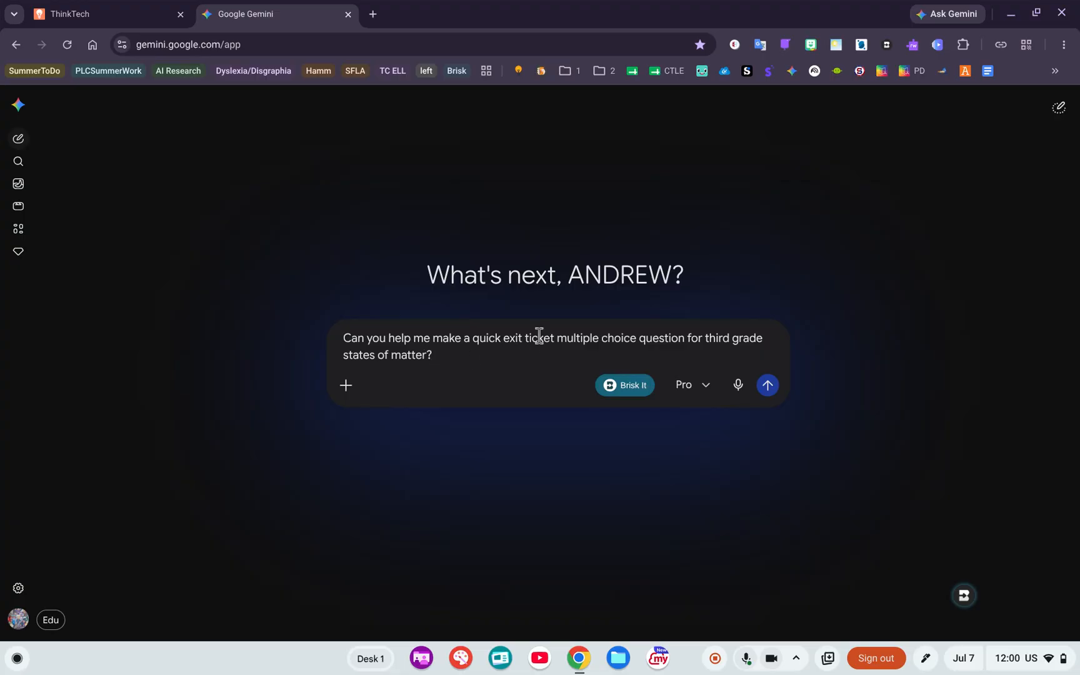
Set the Gemini model to Thinking and submit the exit ticket prompt
click(702, 393)
click(678, 457)
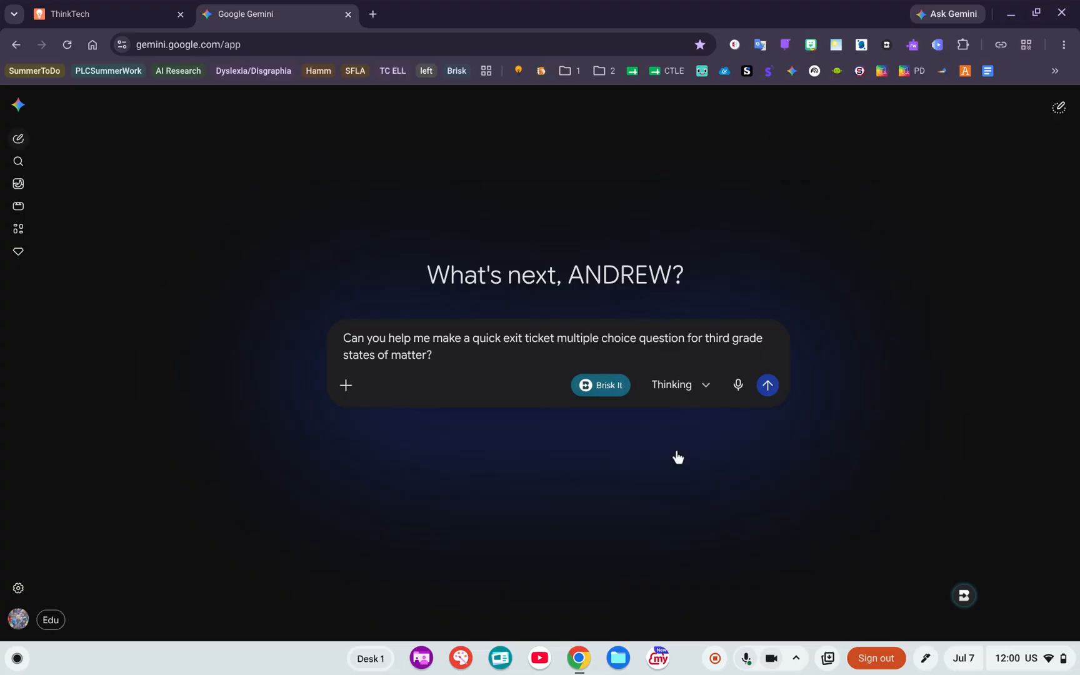
click(768, 385)
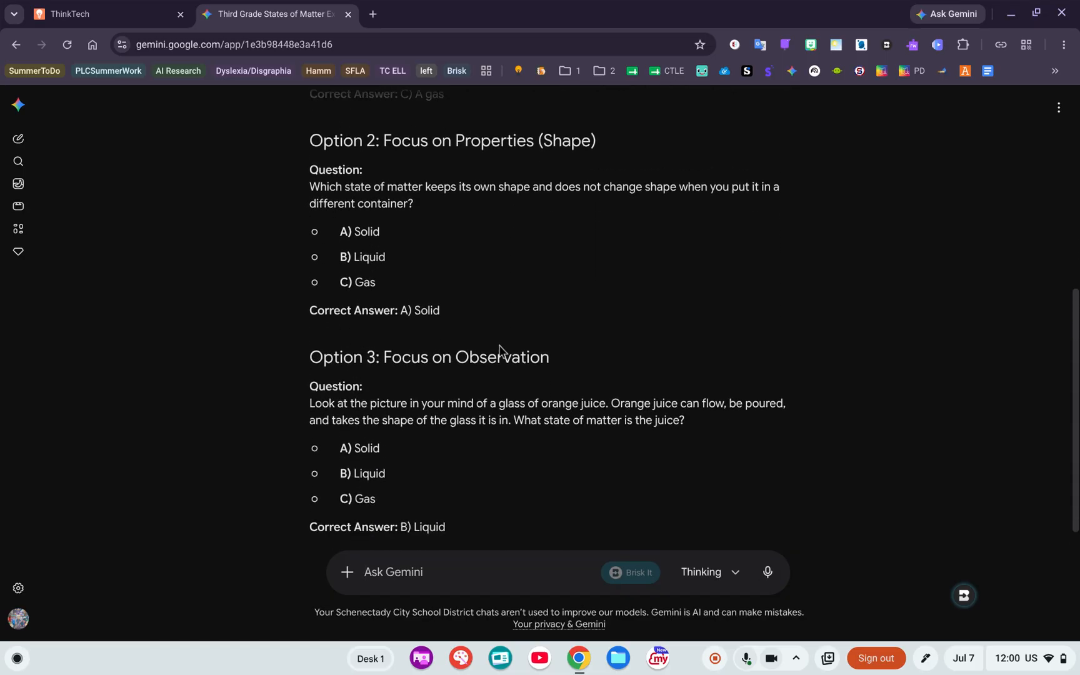
Copy the Option 2 question about matter keeping its own shape from Gemini into the Quiz iT question in ThinkTech
scroll(499, 349, up, 2)
drag(430, 316, 302, 295)
key(ctrl+c)
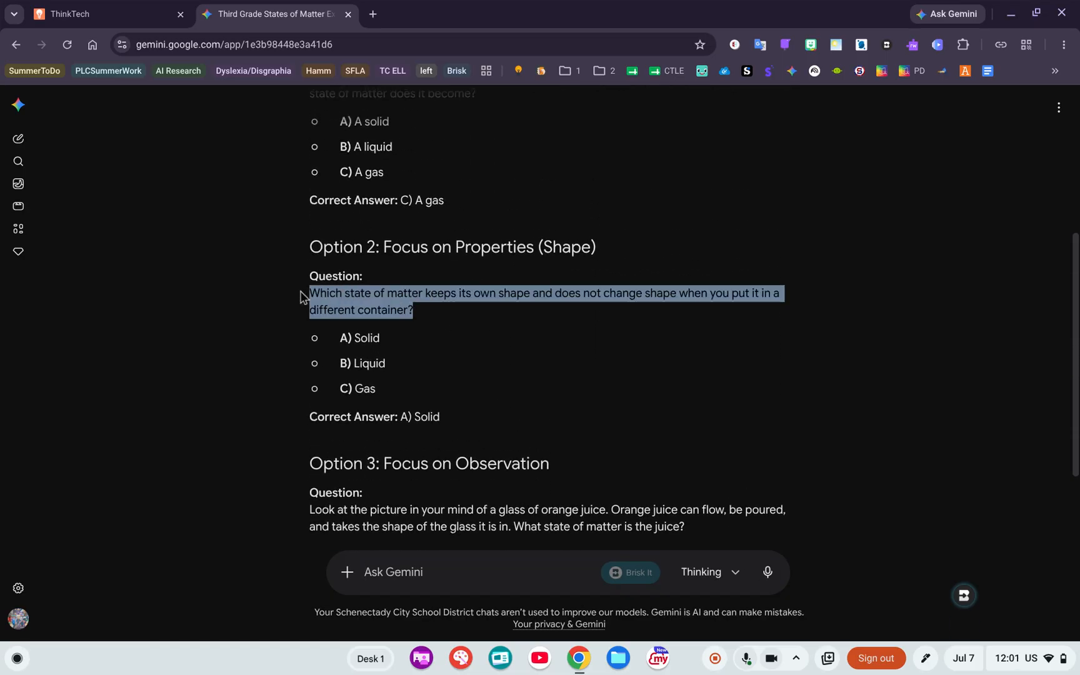
click(150, 12)
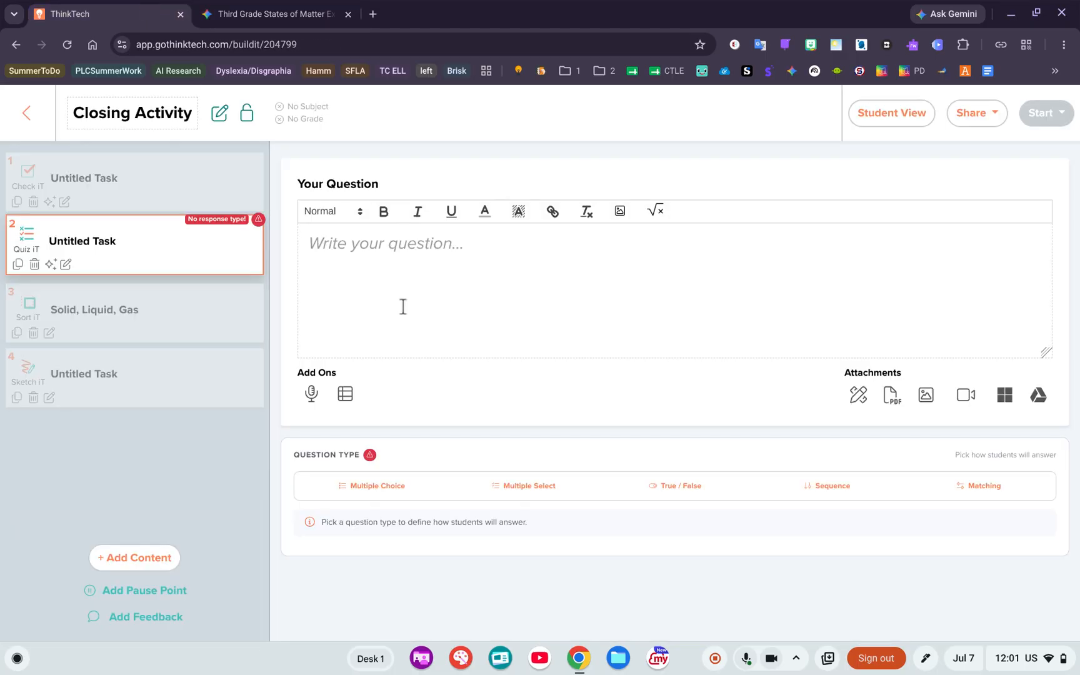
key(ctrl+v)
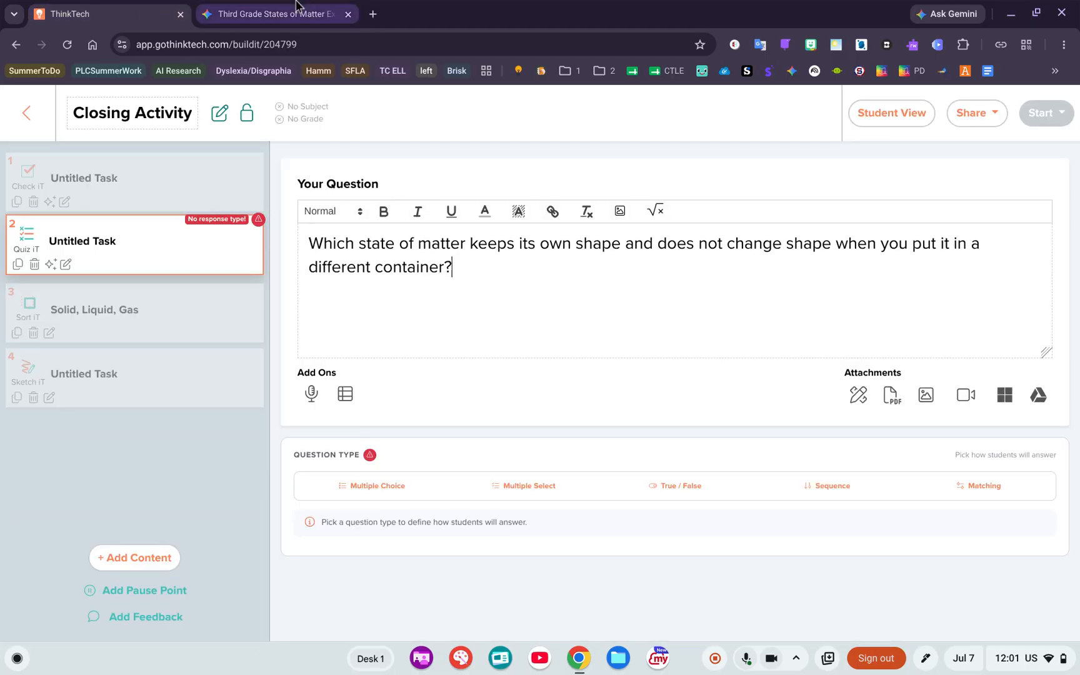
Set the quiz question type to Multiple Choice and enter "Solid" as answer A
click(275, 13)
click(156, 14)
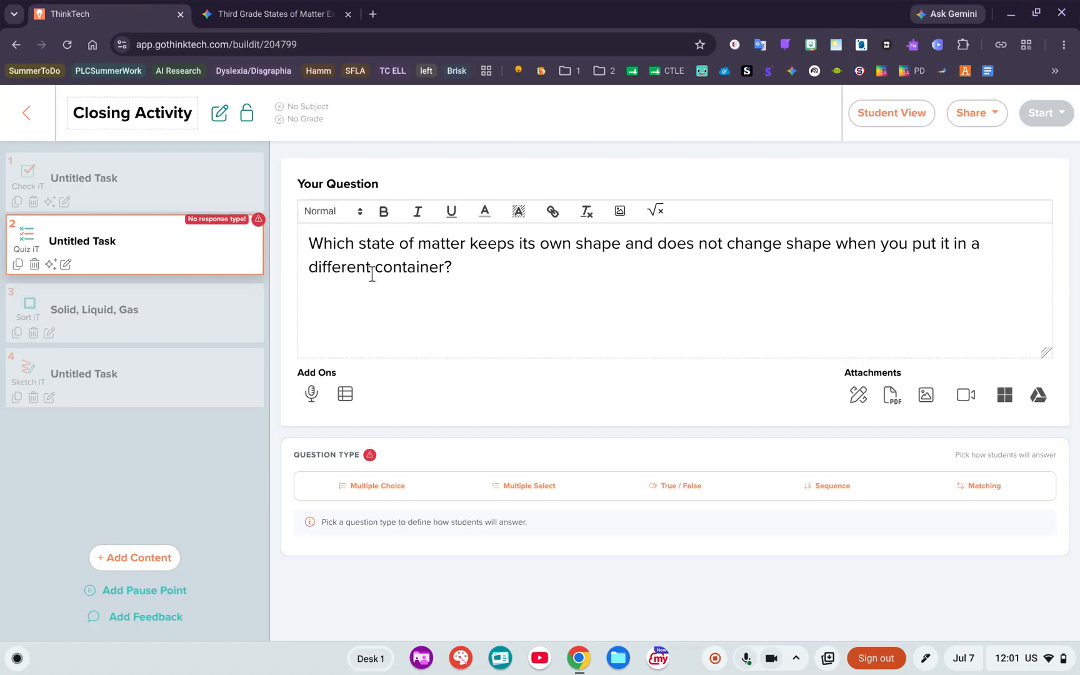
click(432, 494)
click(454, 571)
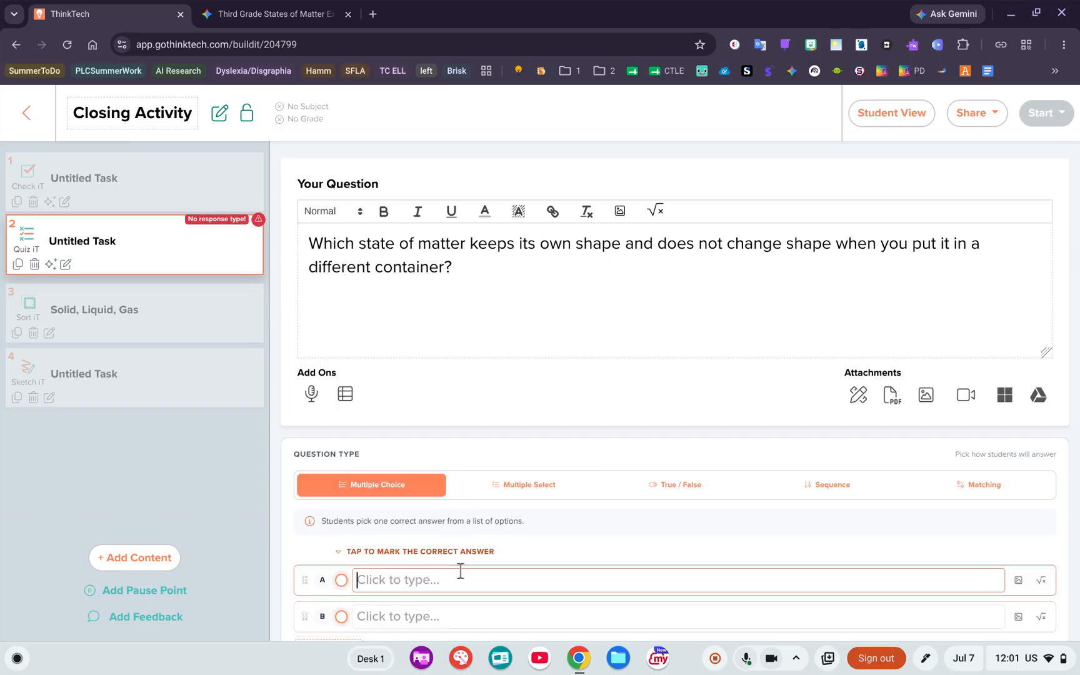
text(Solid)
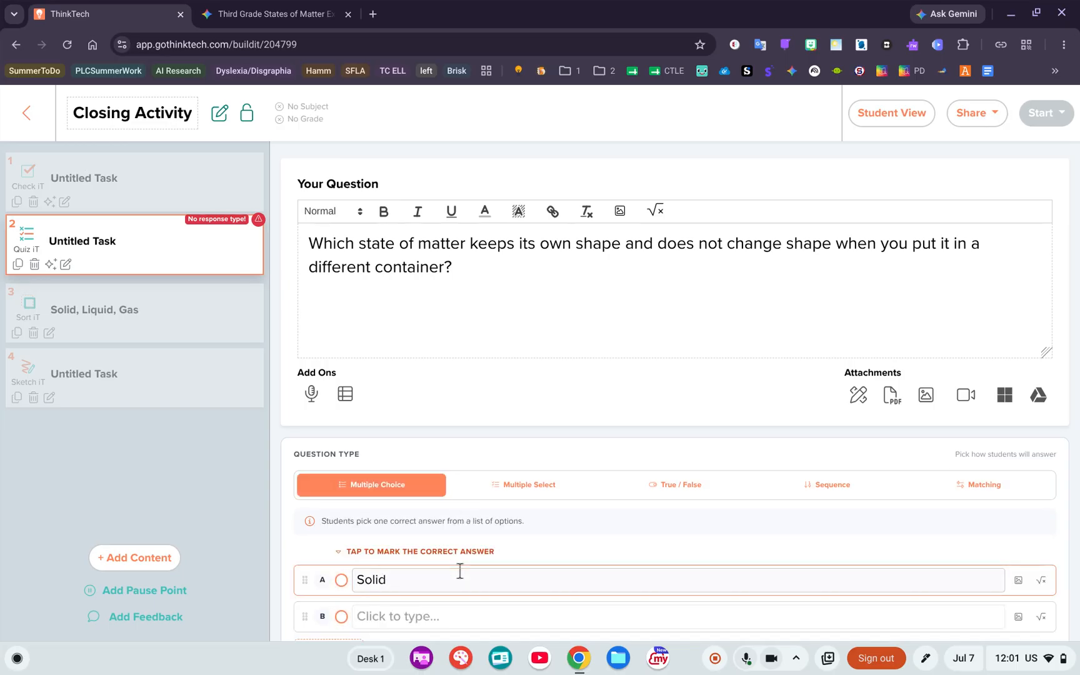
Enter "Liquid" as answer B and add a third answer, "Gas"
click(617, 611)
scroll(617, 610, down, 2)
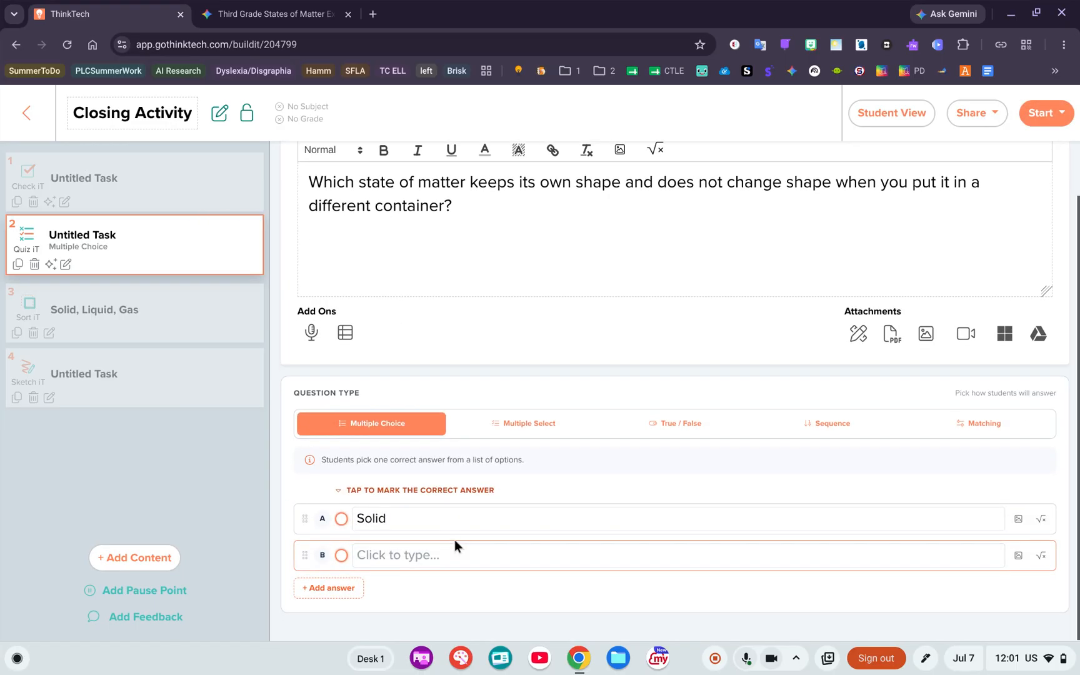
click(503, 554)
text(Li)
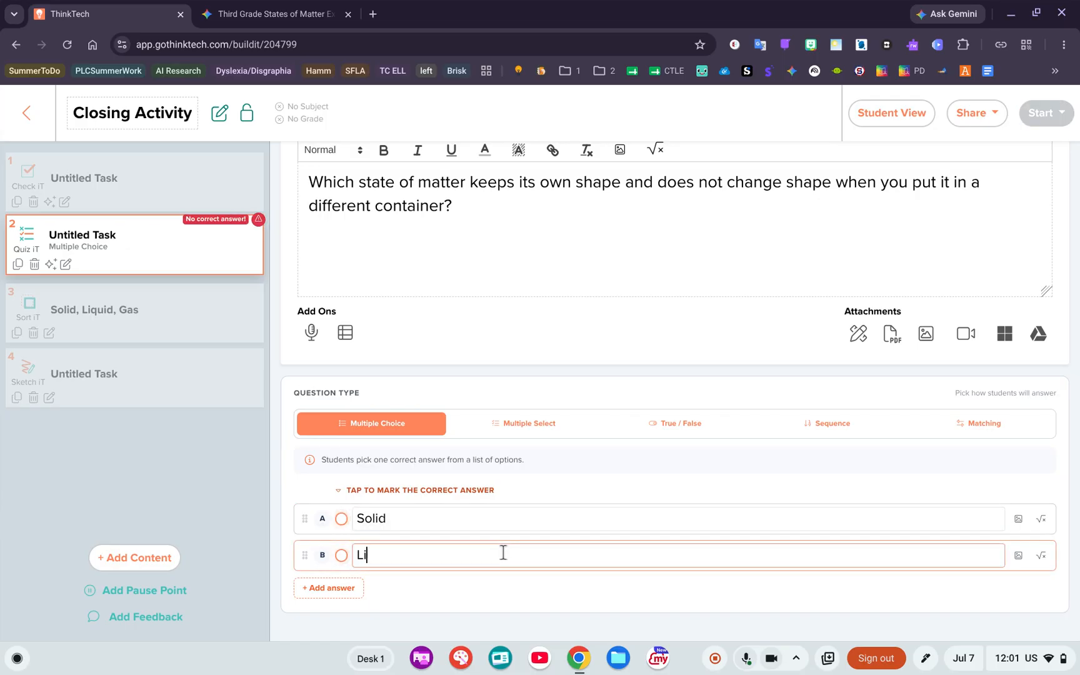
text(quid)
click(359, 588)
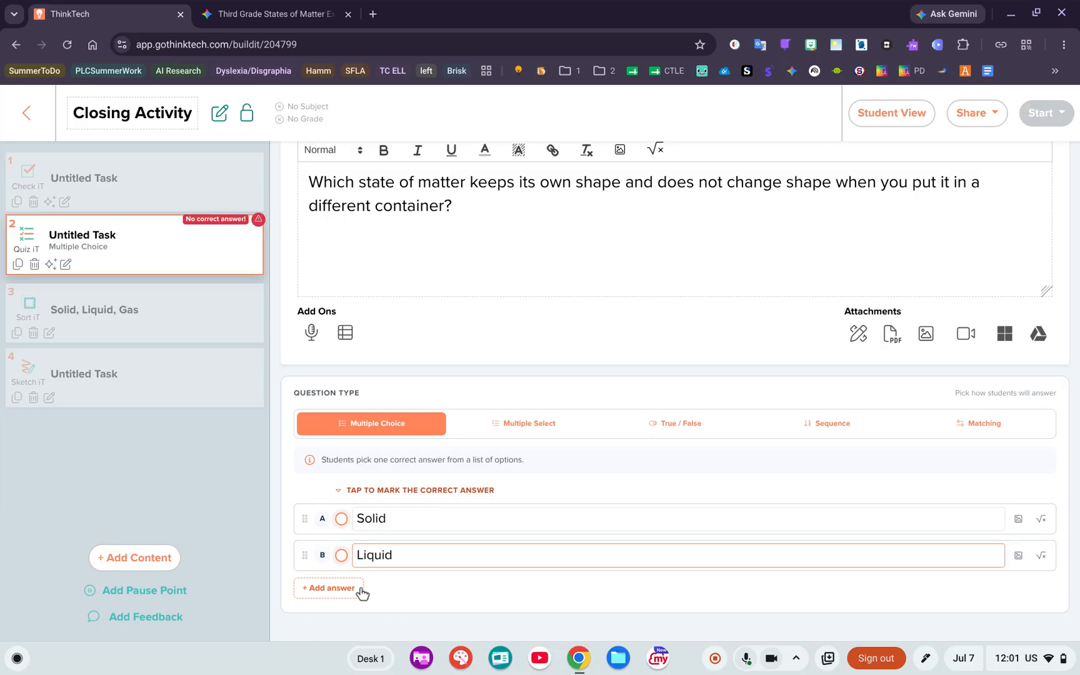
click(405, 591)
text(Gas)
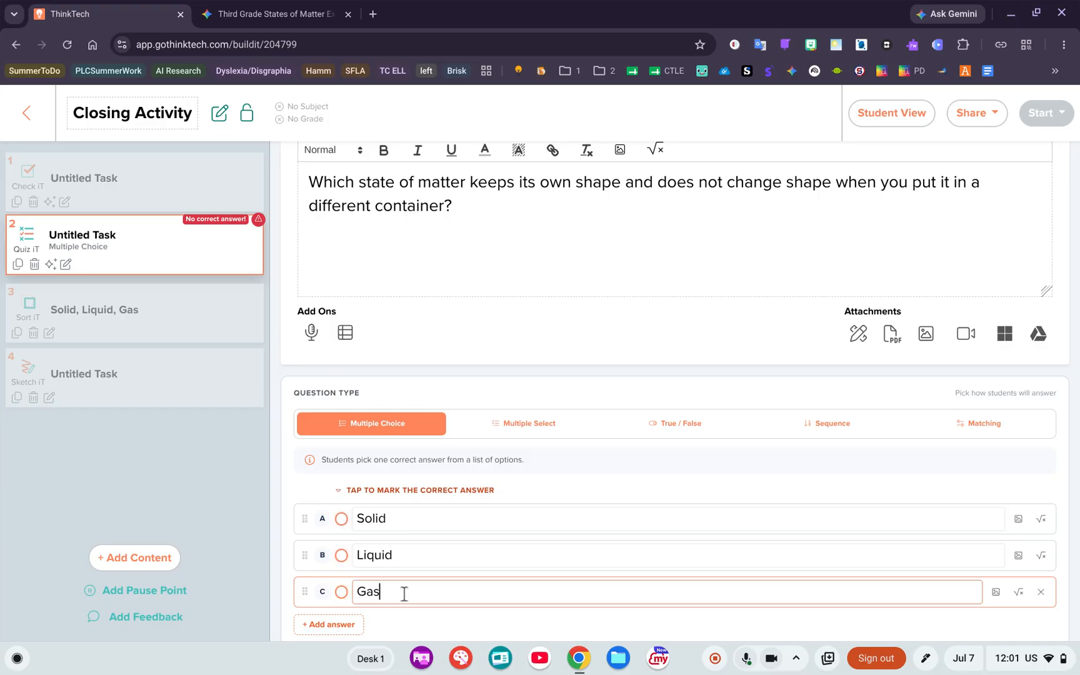
Mark Solid as the correct answer, then check the quiz question in the student preview and return to the lesson
click(341, 518)
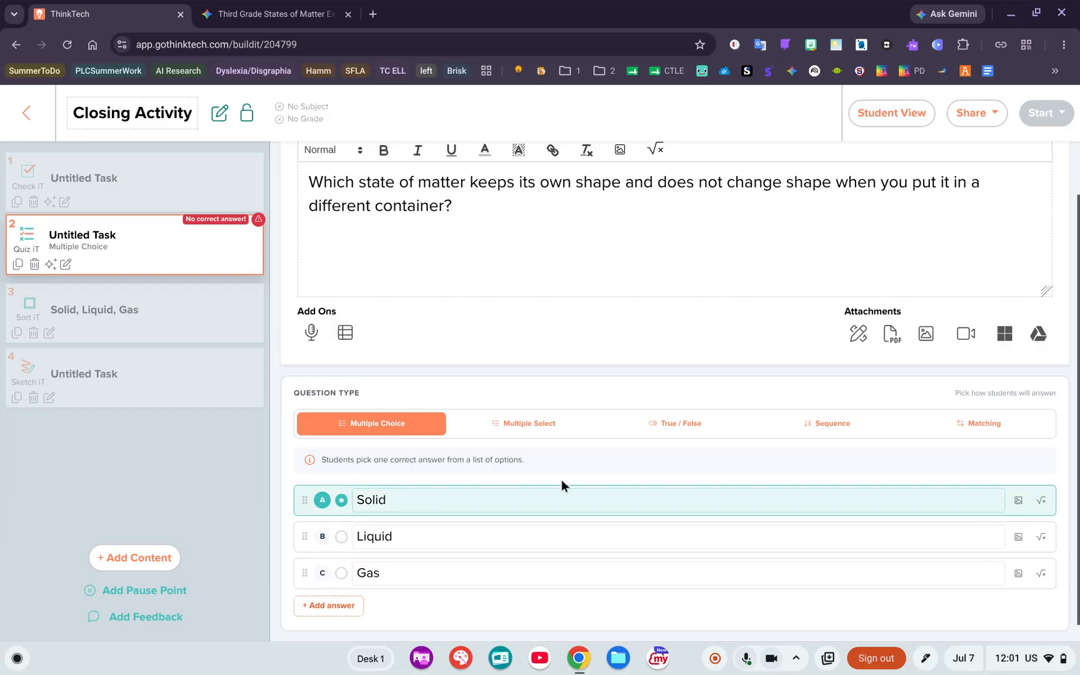
click(884, 123)
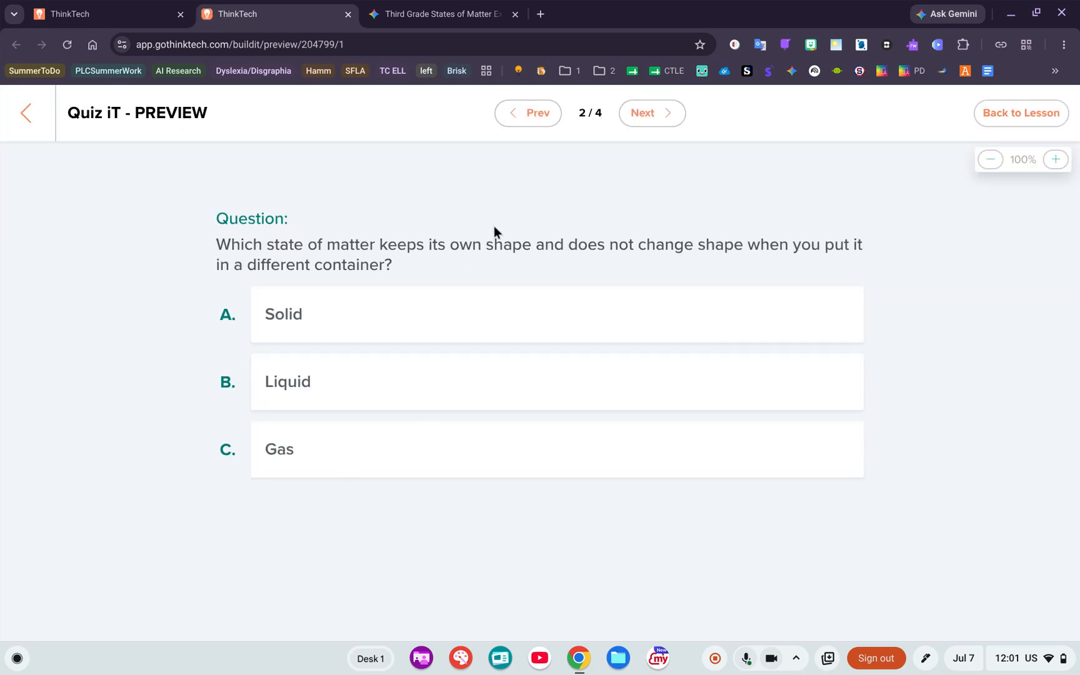
click(26, 113)
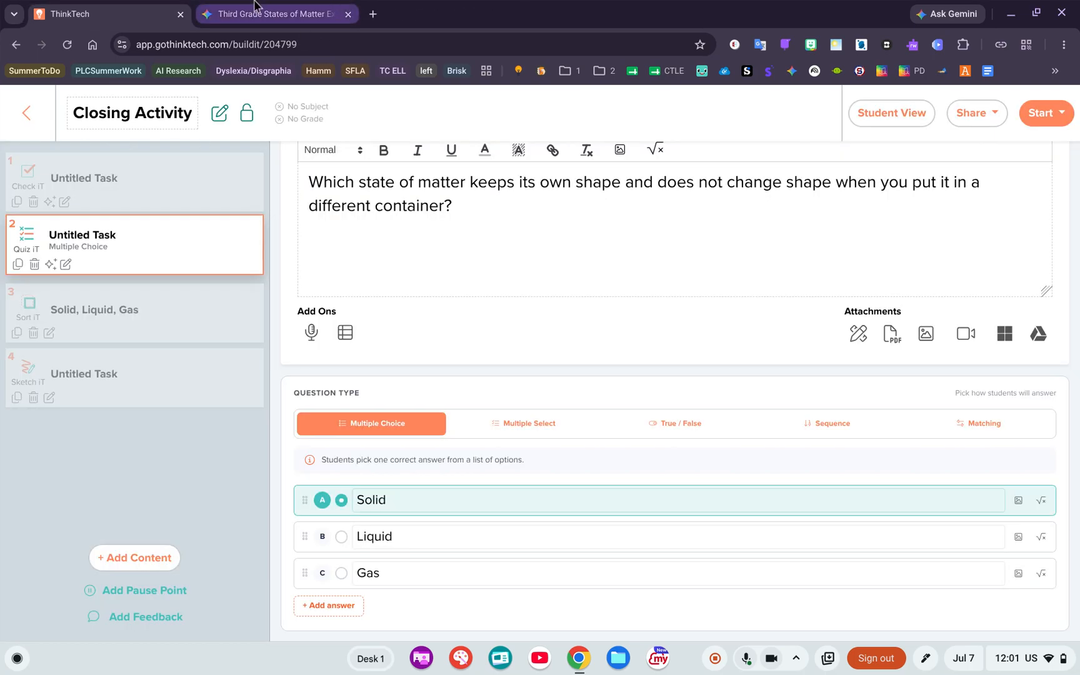
Switch to Gemini and ask it for an exit ticket for balancing chemical equations
click(258, 14)
scroll(475, 432, down, 2)
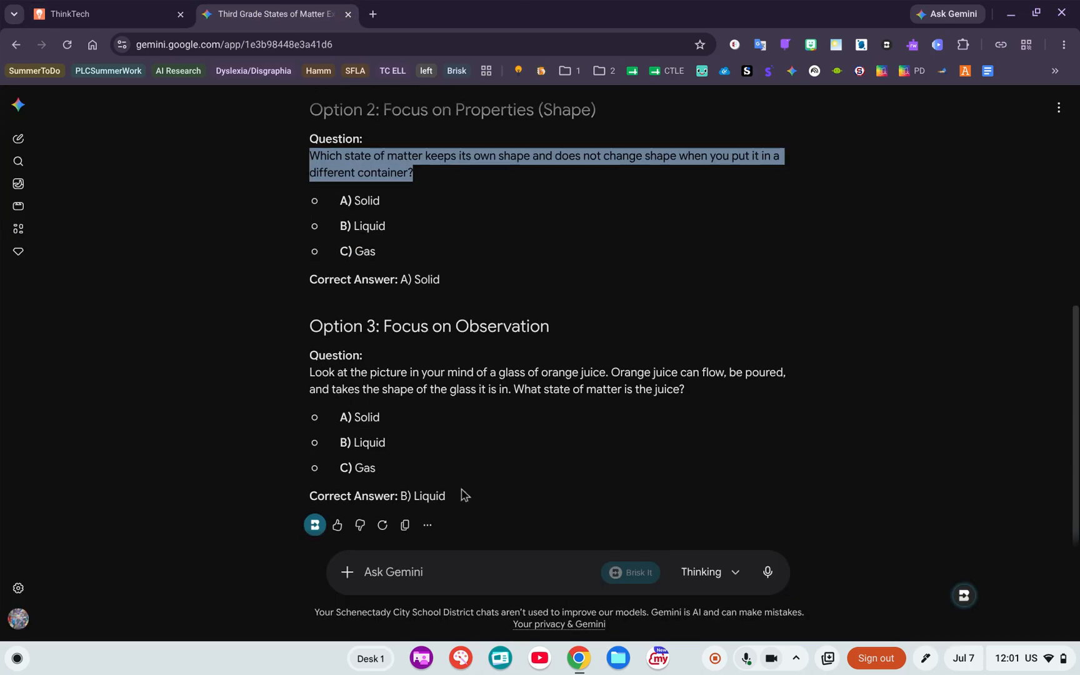
click(442, 566)
text(Can you give me an exit ticket)
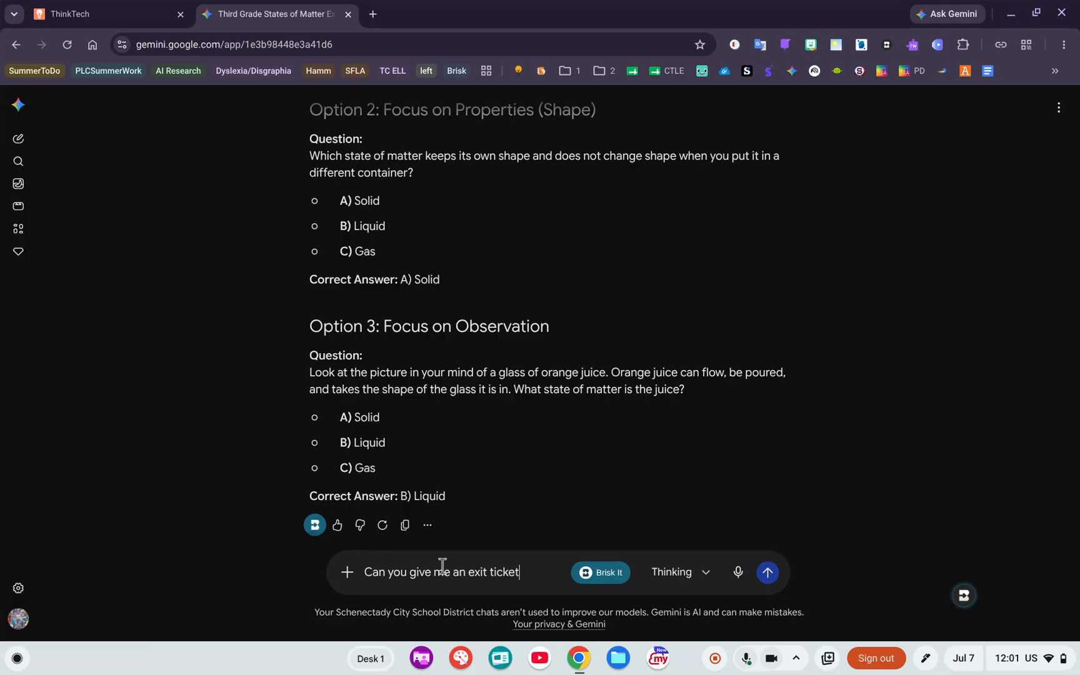
text( for balancing chemical equations?)
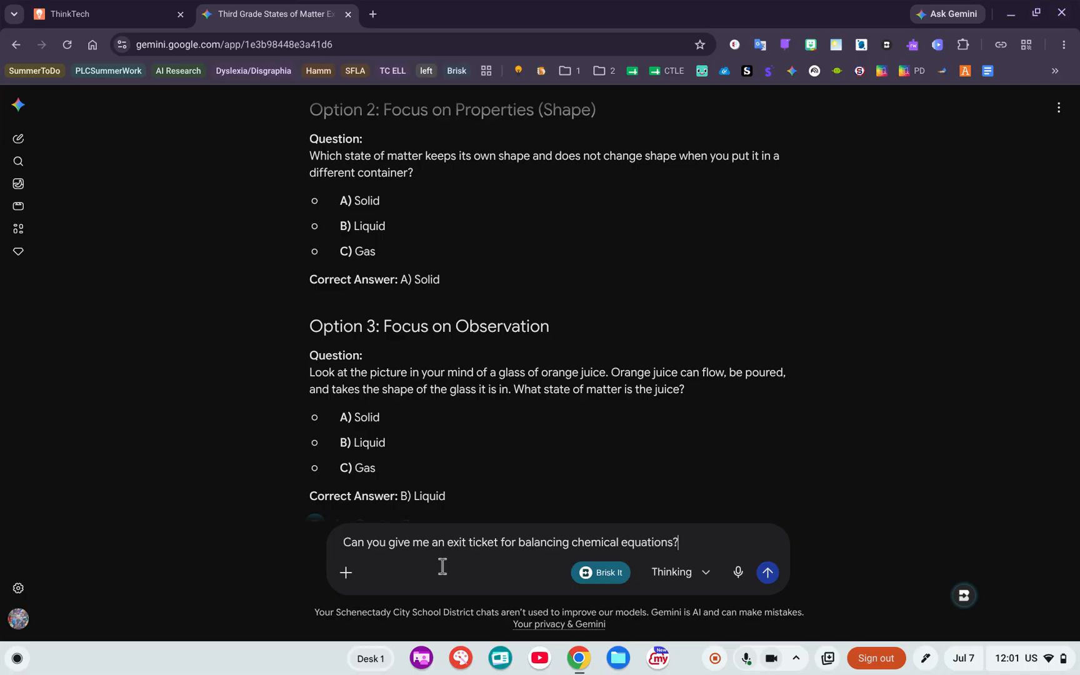
key(Return)
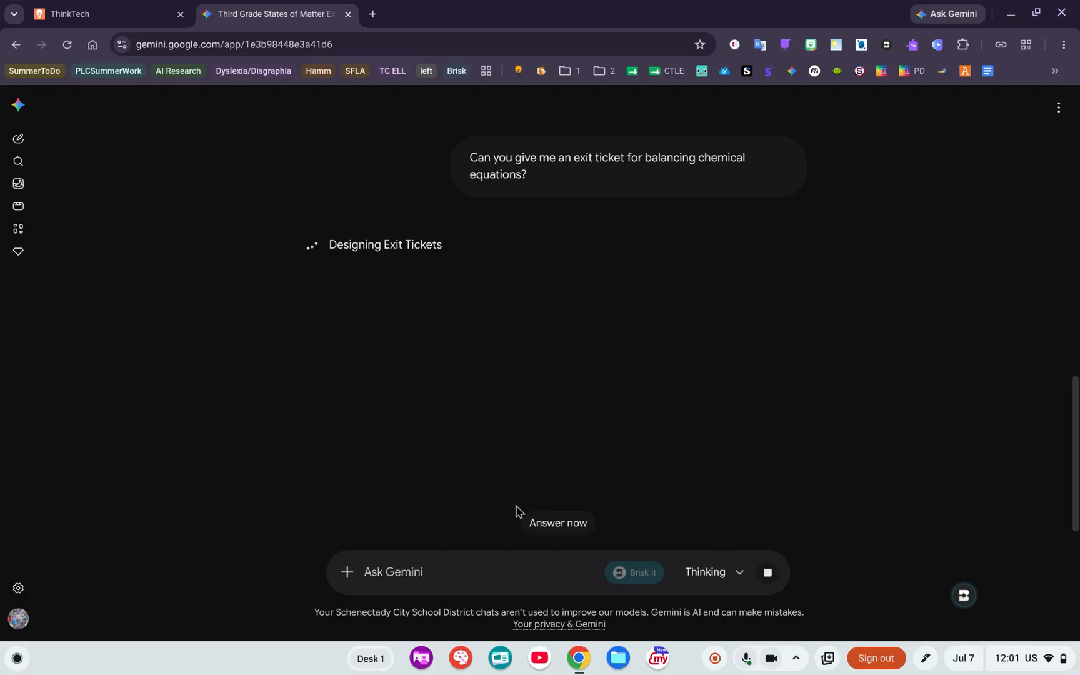
Replace the Quiz iT question in ThinkTech with Gemini's Option 1 question, "Which of the following chemical equations is correctly balanced?"
click(98, 12)
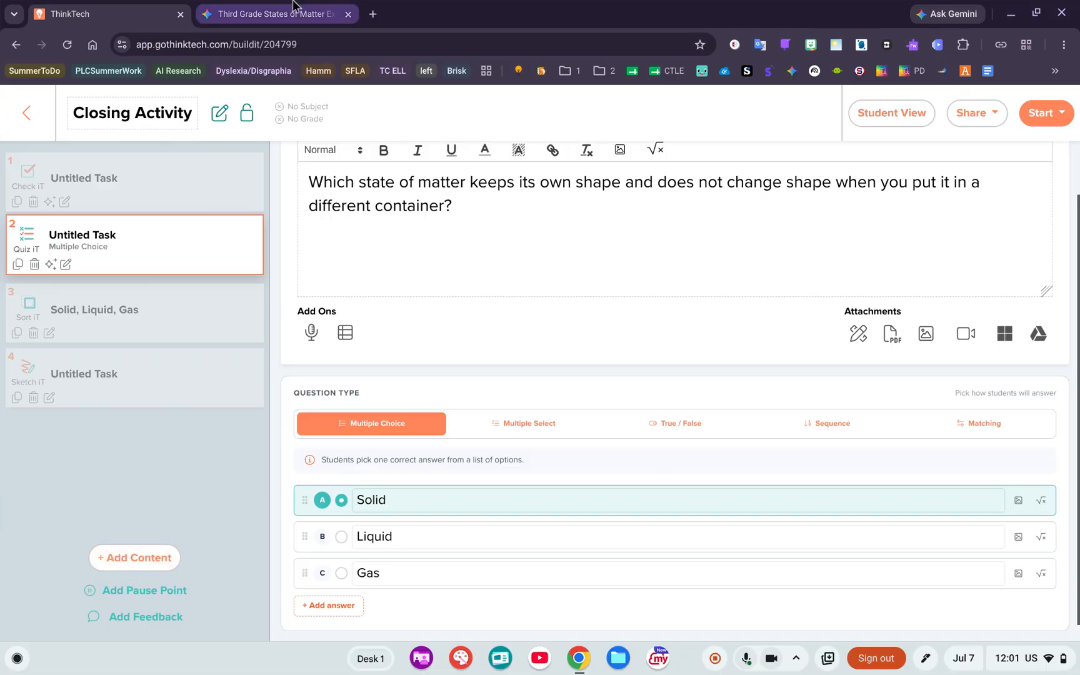
click(275, 13)
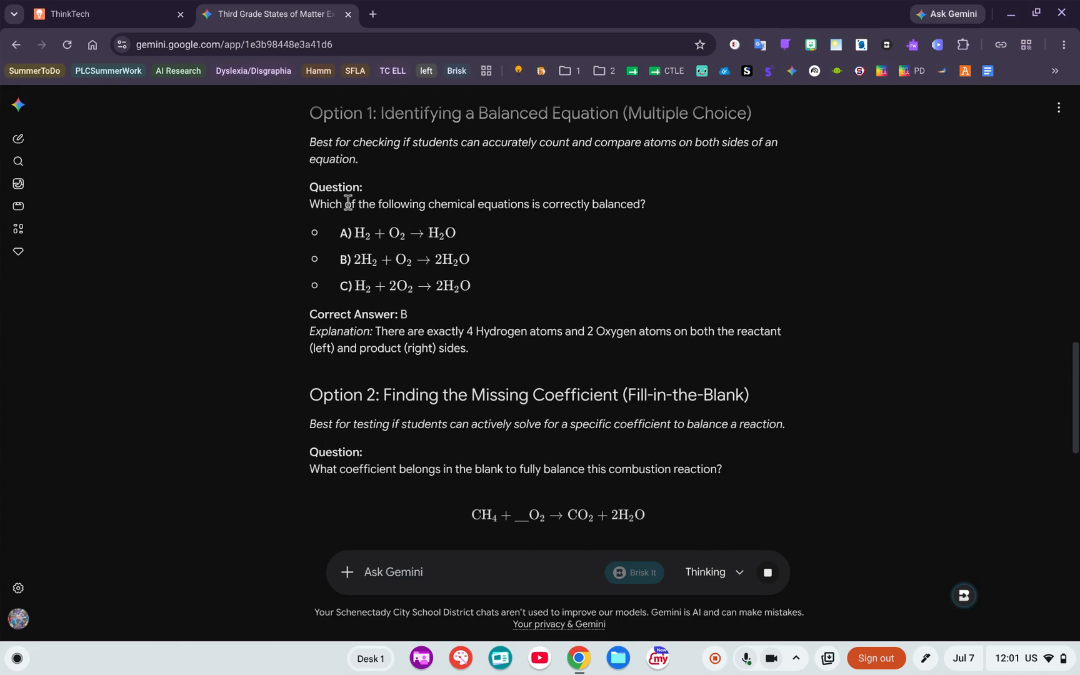
mouse_move(308, 204)
mouse_down()
mouse_move(569, 231)
mouse_move(634, 205)
mouse_move(650, 213)
mouse_move(314, 198)
mouse_up()
key(ctrl+c)
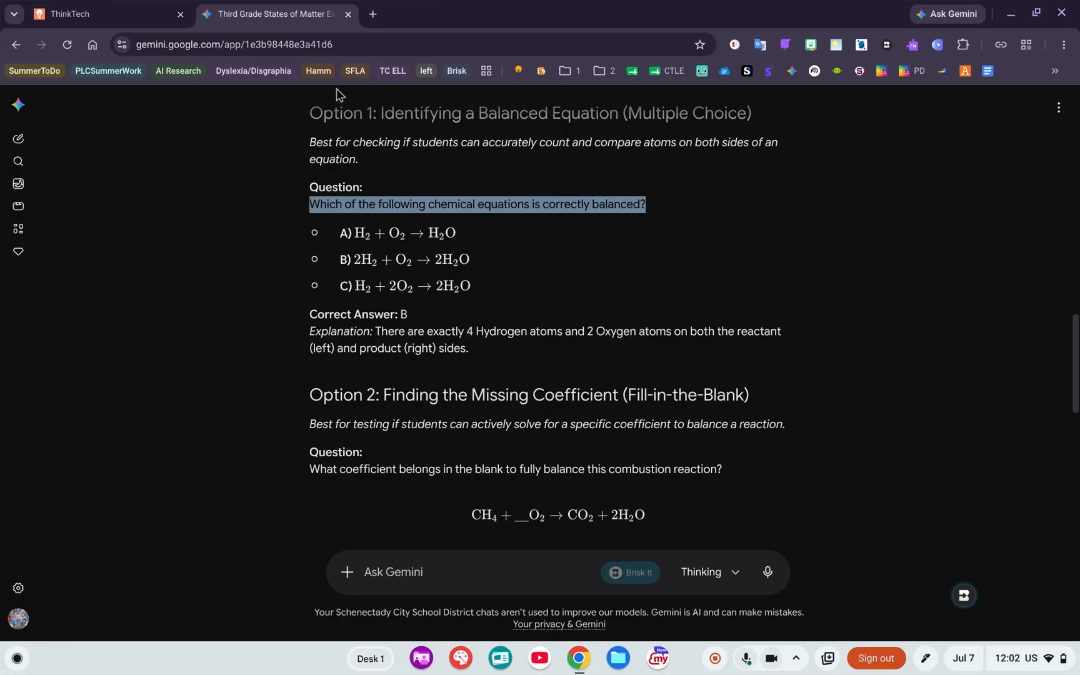
click(177, 10)
drag(479, 206, 243, 183)
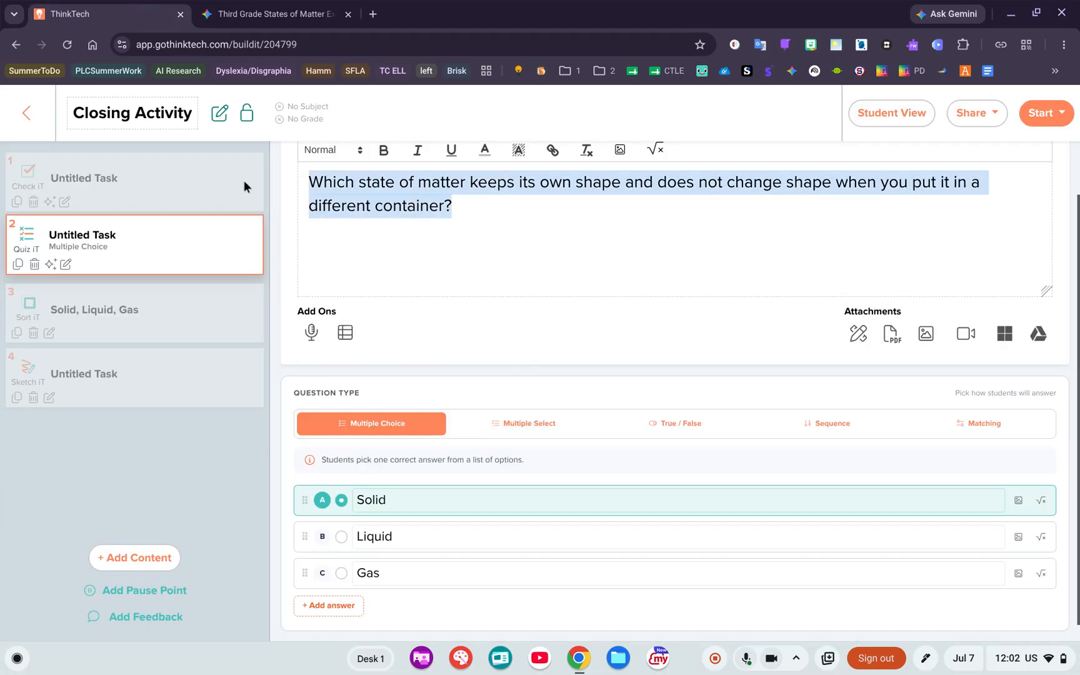
key(ctrl+v)
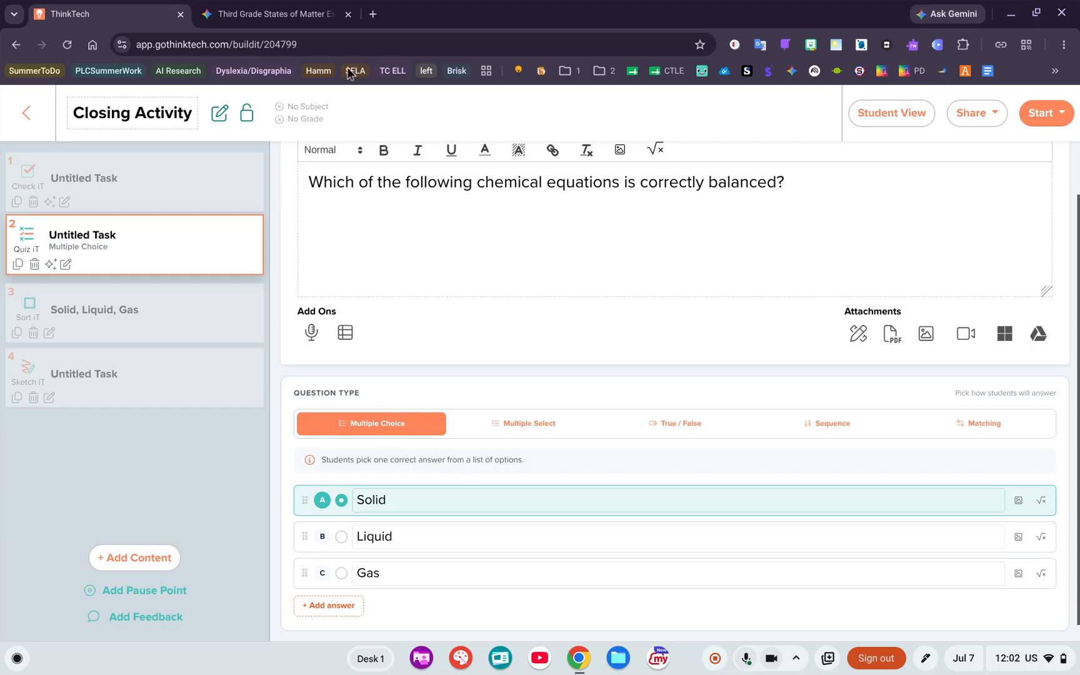
Paste Gemini's answer A equation over "Solid" in the quiz's answer A, then clear that answer
click(275, 13)
drag(466, 234, 340, 233)
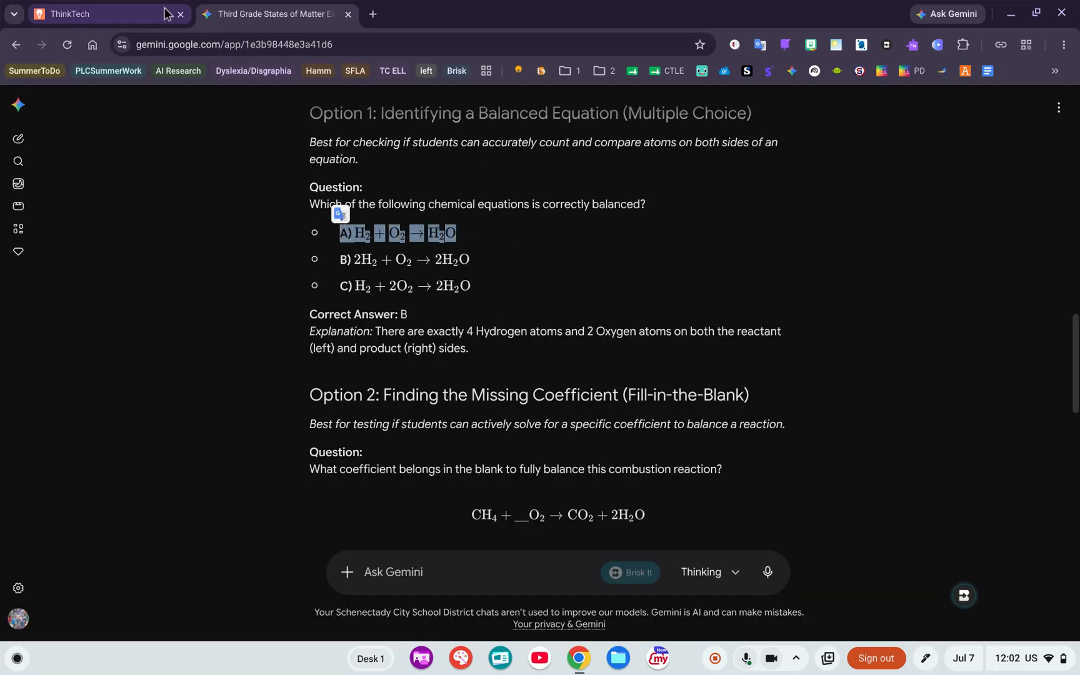
click(107, 14)
click(447, 500)
key(ctrl+a)
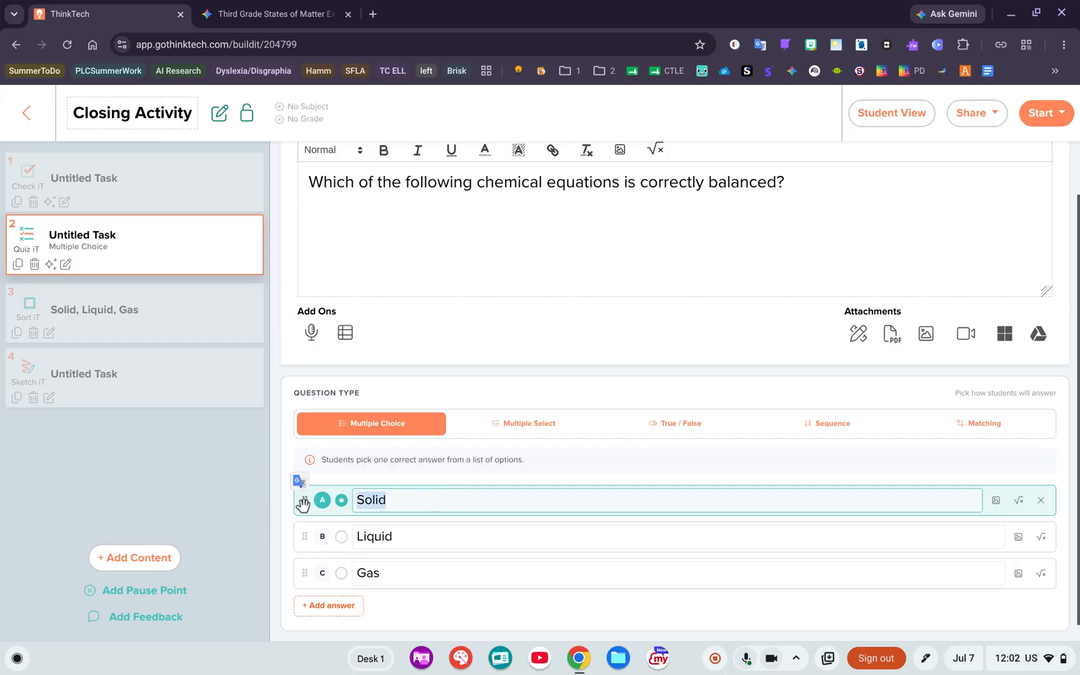
text(A) $\text{H}_2 + \text{O}_2 \rightarrow \text{H}_2\text{O}$)
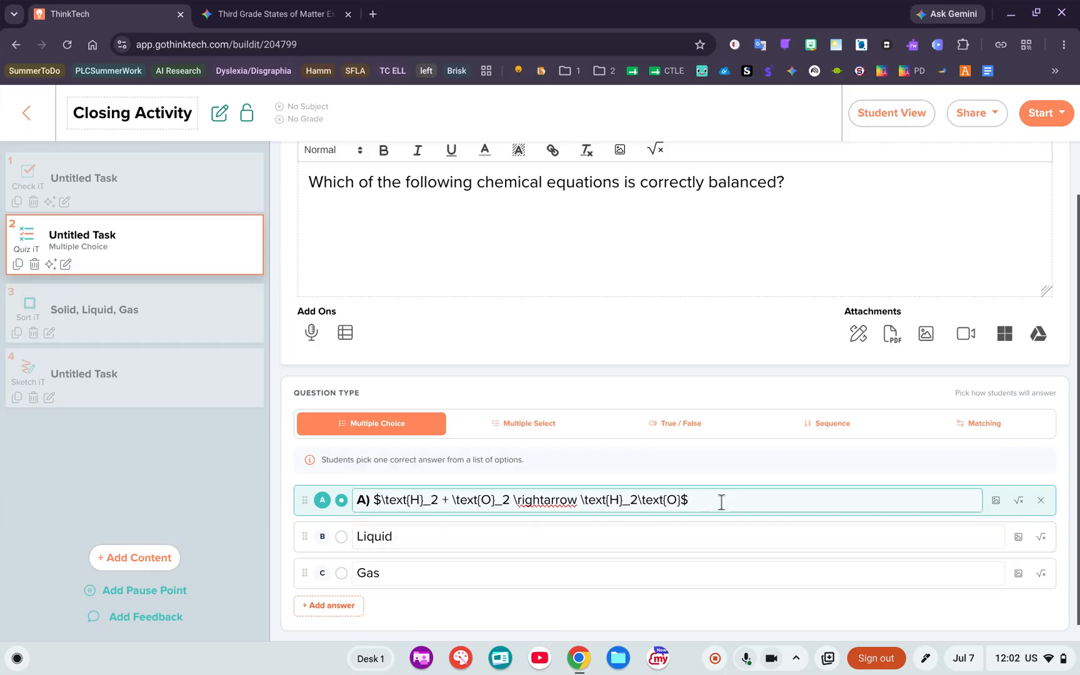
drag(720, 501, 345, 499)
key(BackSpace)
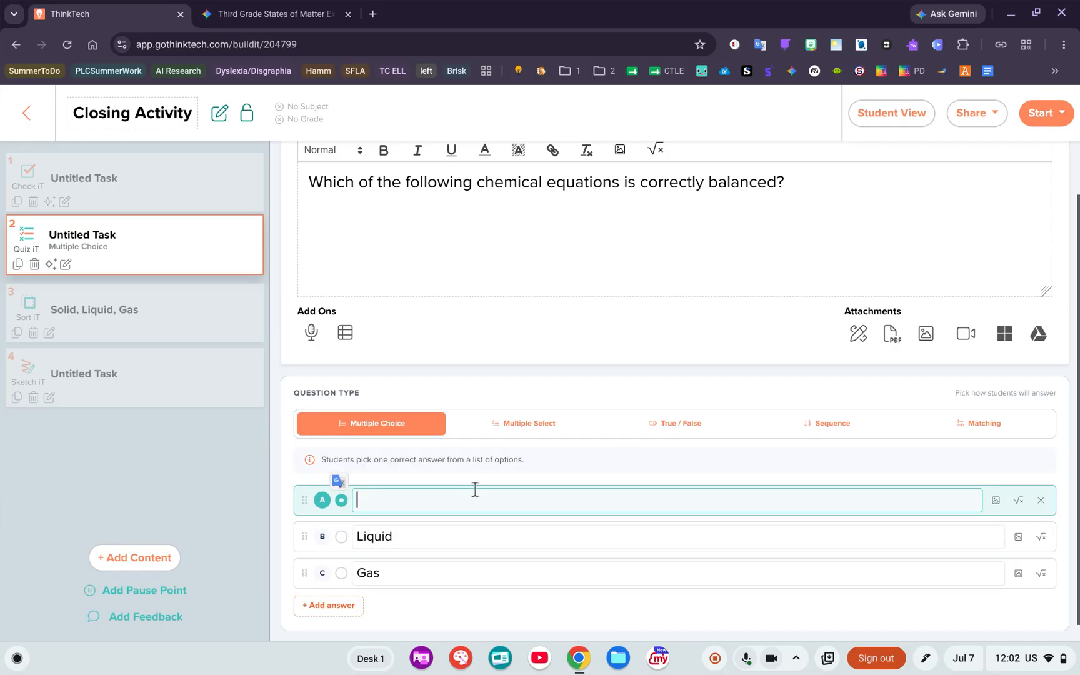
Examine the remaining exit ticket options for balancing chemical equations in Gemini's reply
click(275, 14)
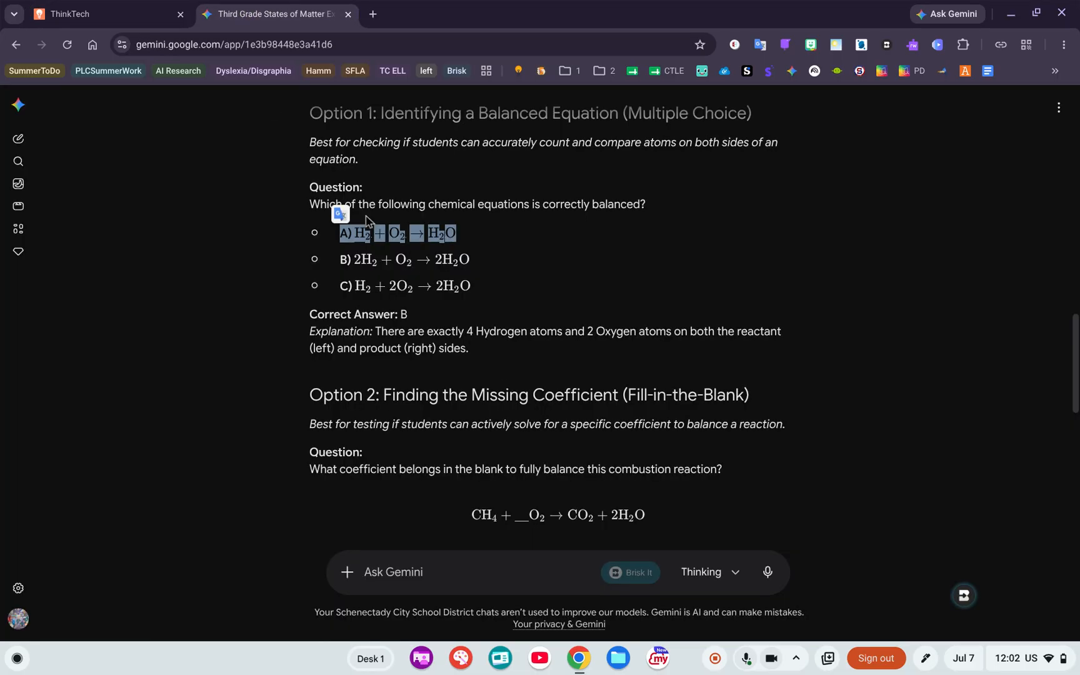
click(447, 229)
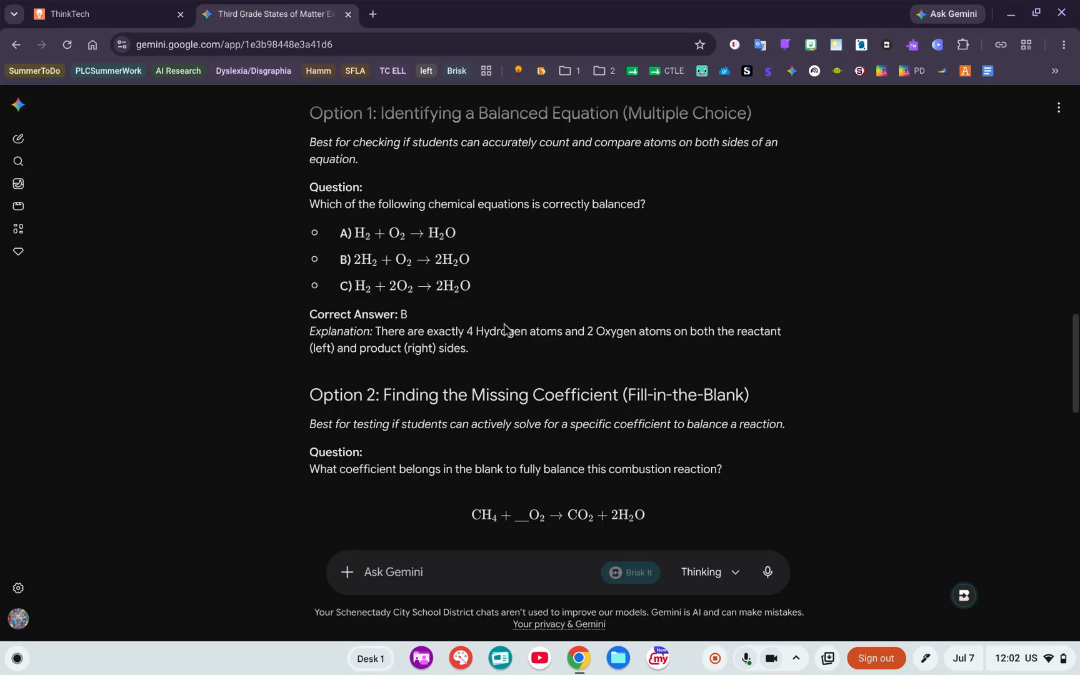
scroll(518, 338, down, 2)
scroll(517, 338, down, 5)
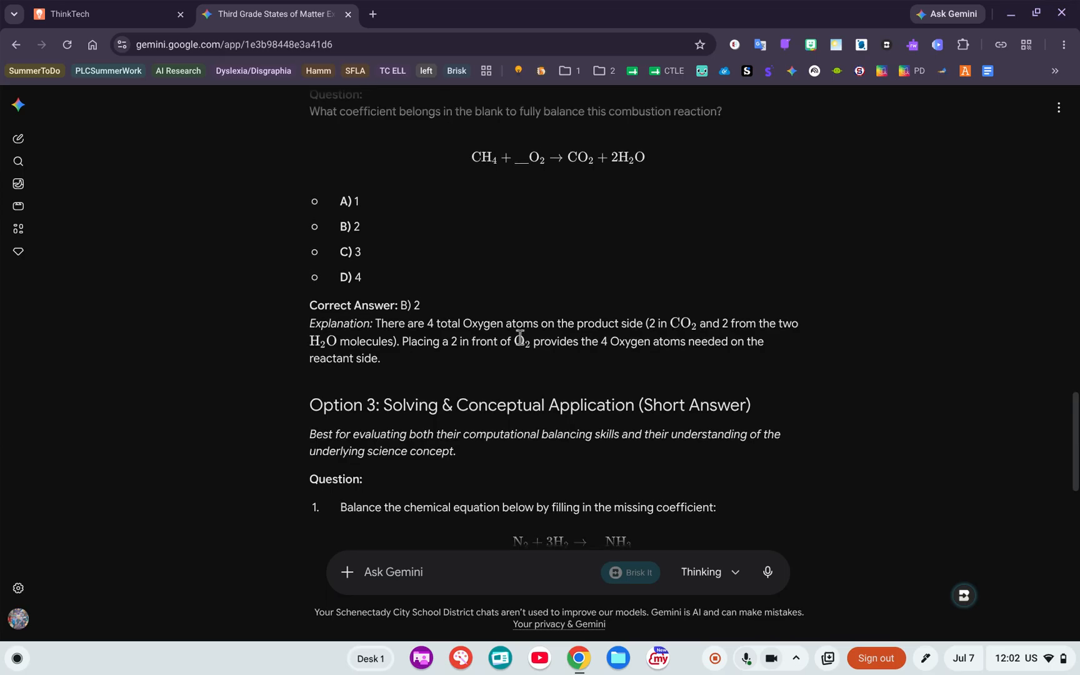
scroll(519, 338, up, 2)
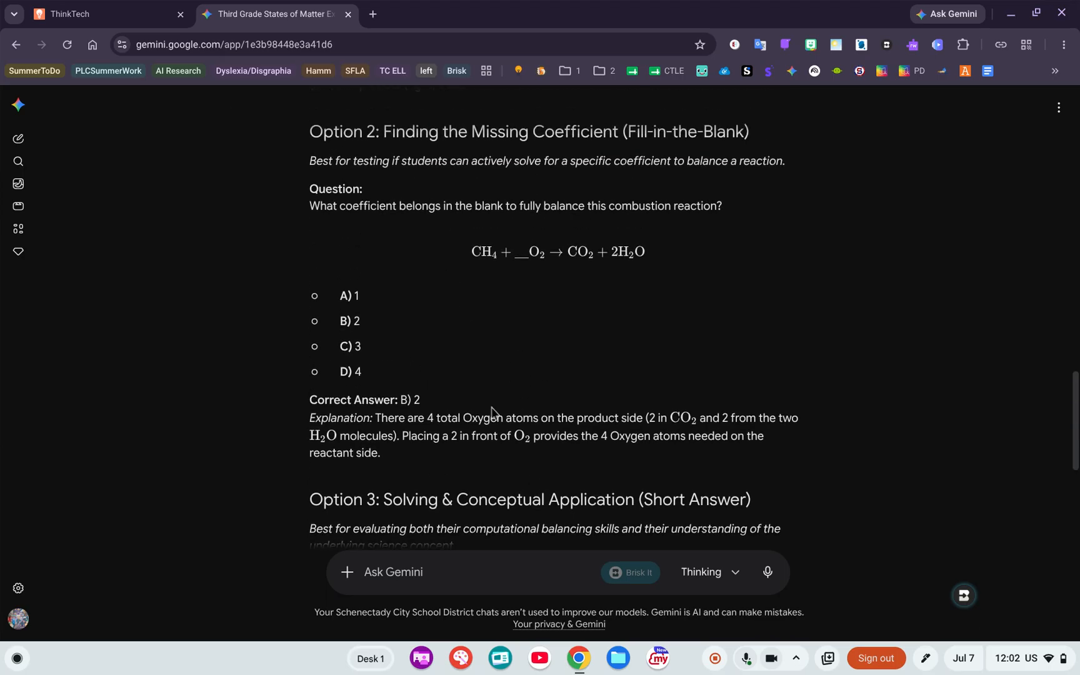
Return to ThinkTech and leave the Closing Activity lesson for the lesson library
key(ctrl+shift+Tab)
scroll(537, 341, up, 1)
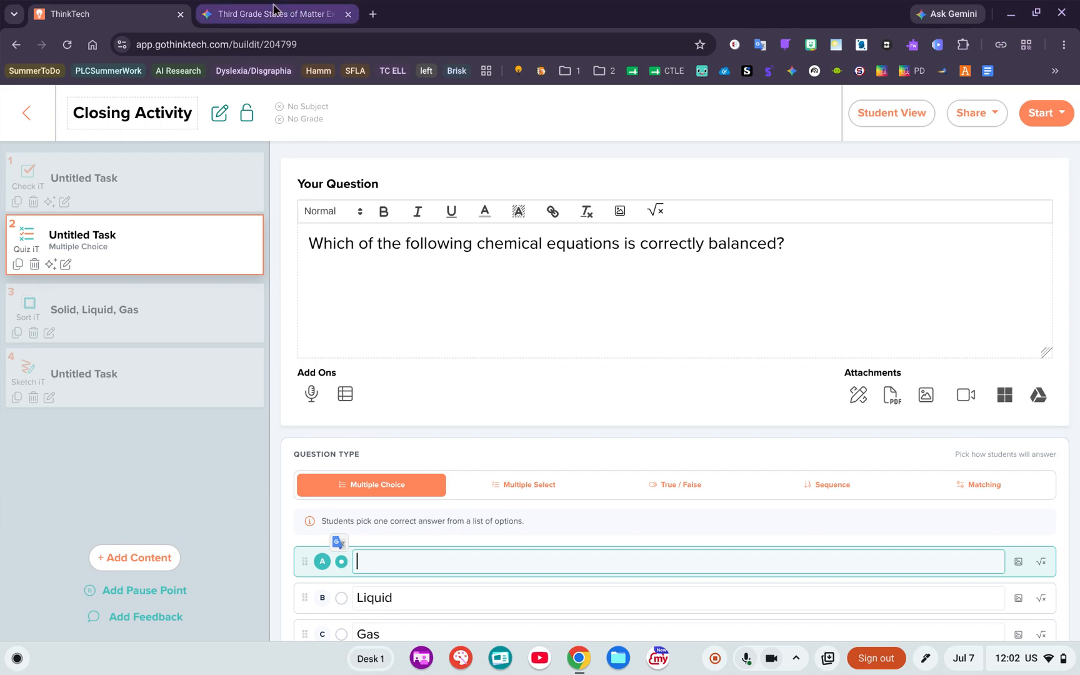
click(27, 112)
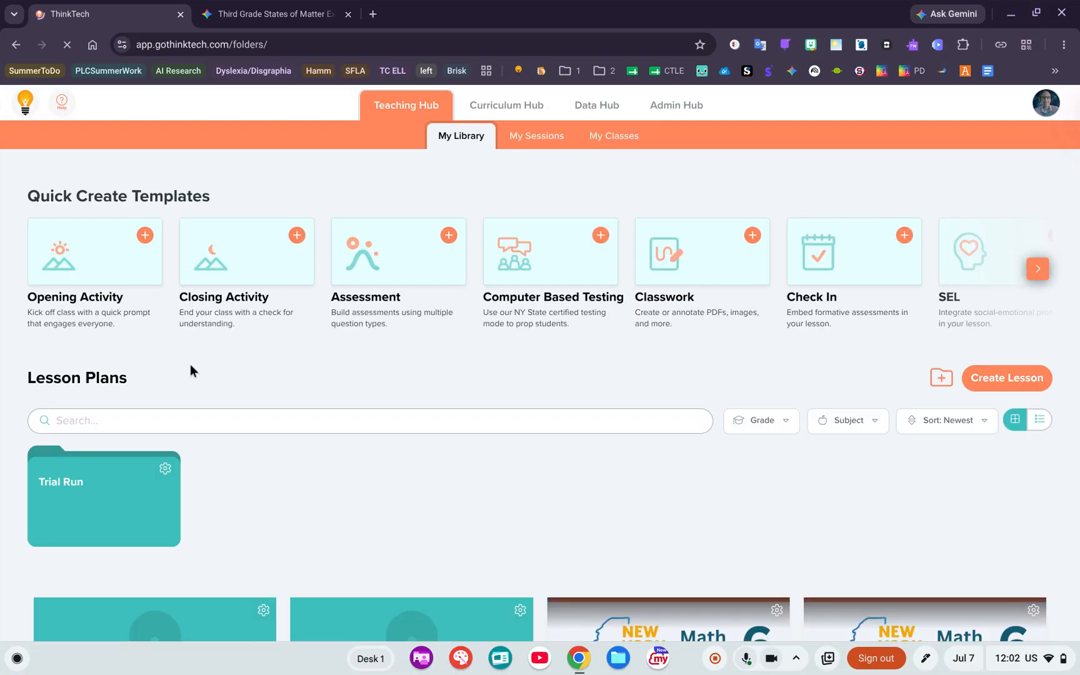
In Gemini, enable Canvas and send the prompt "Can you make a slide deck about balancing equations"
click(242, 19)
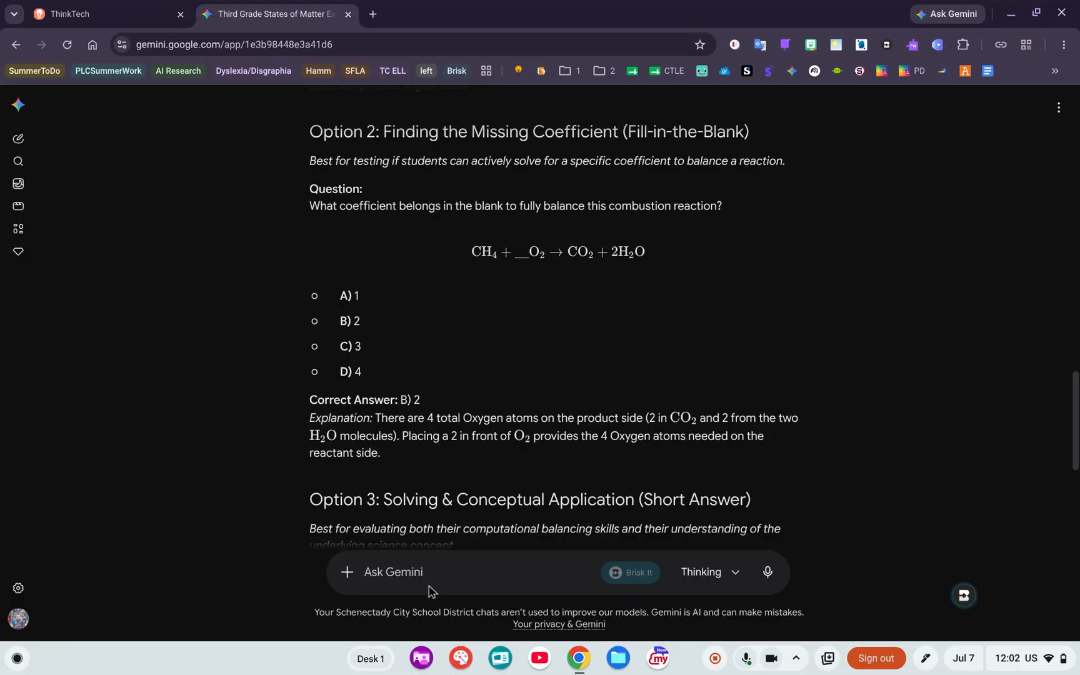
click(346, 573)
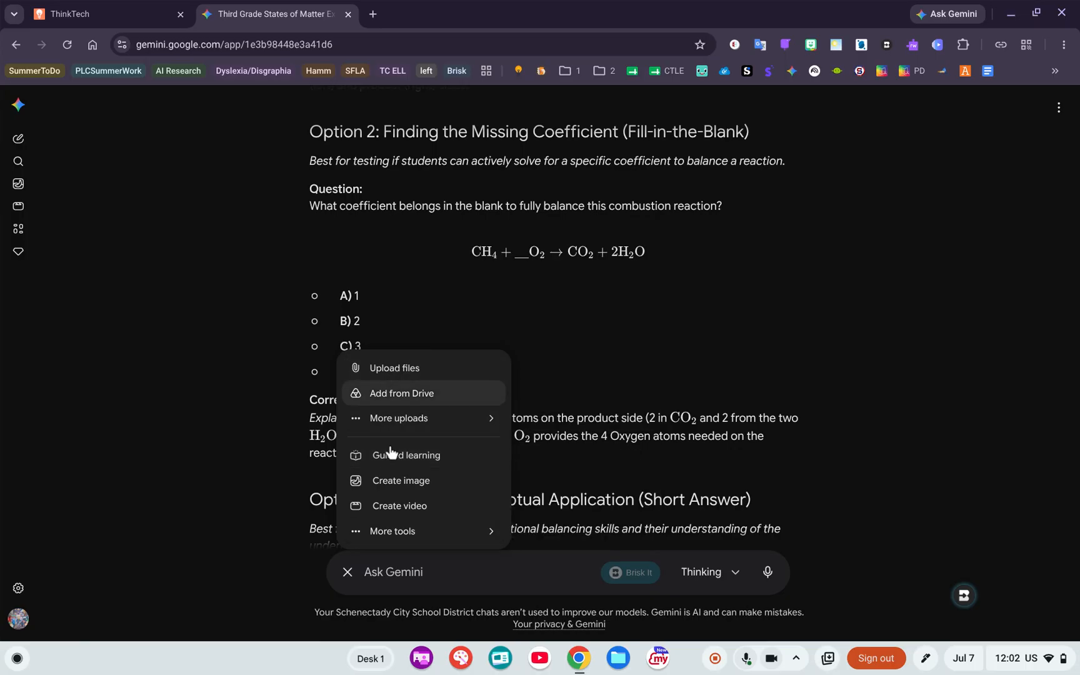
mouse_move(425, 542)
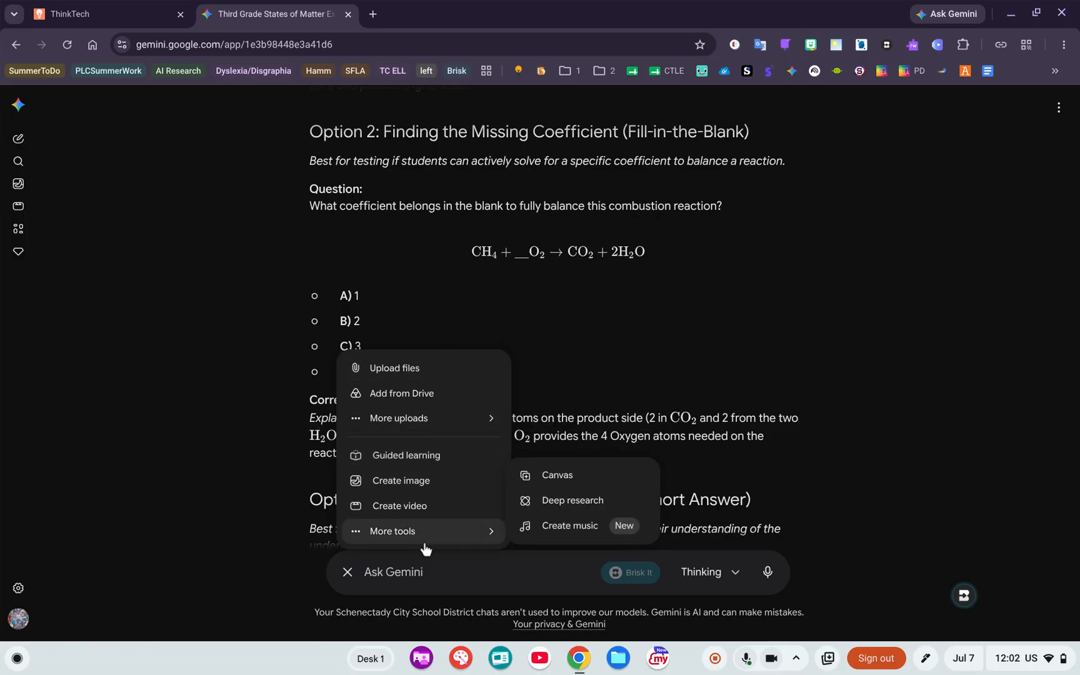
click(550, 475)
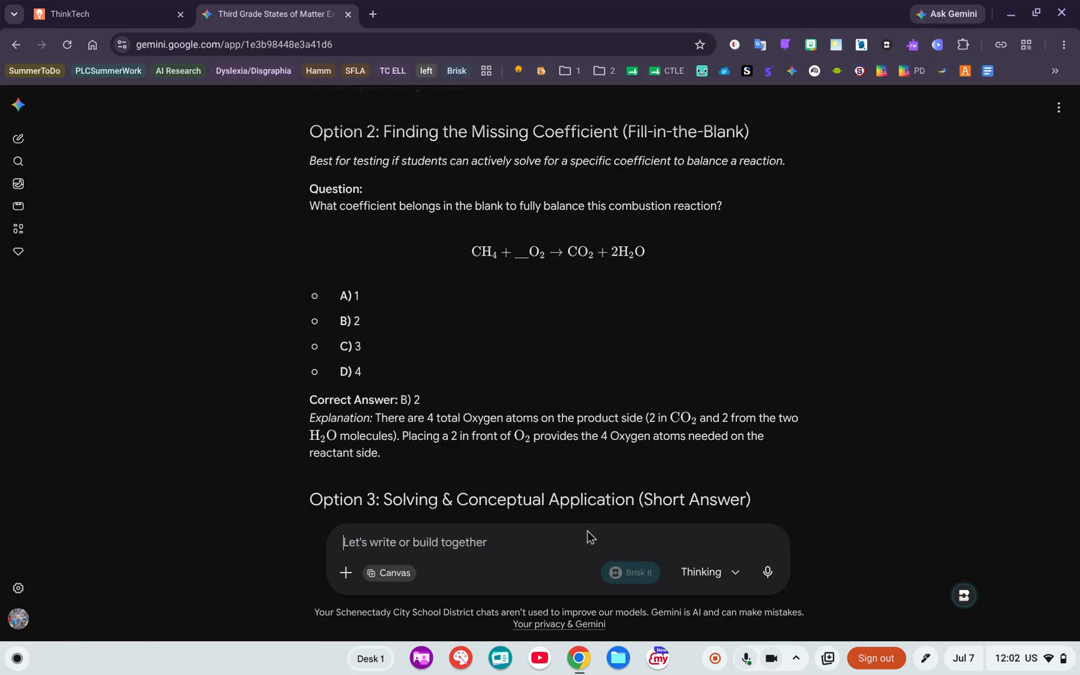
text(Can you make a s)
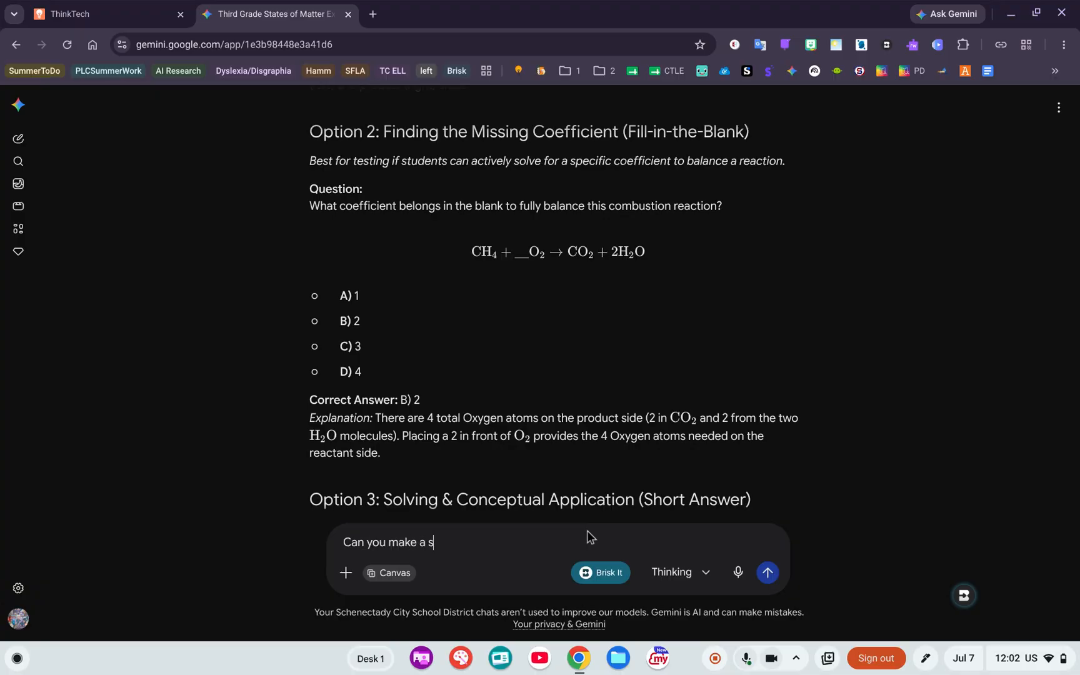
text(lide deck about balancing equations)
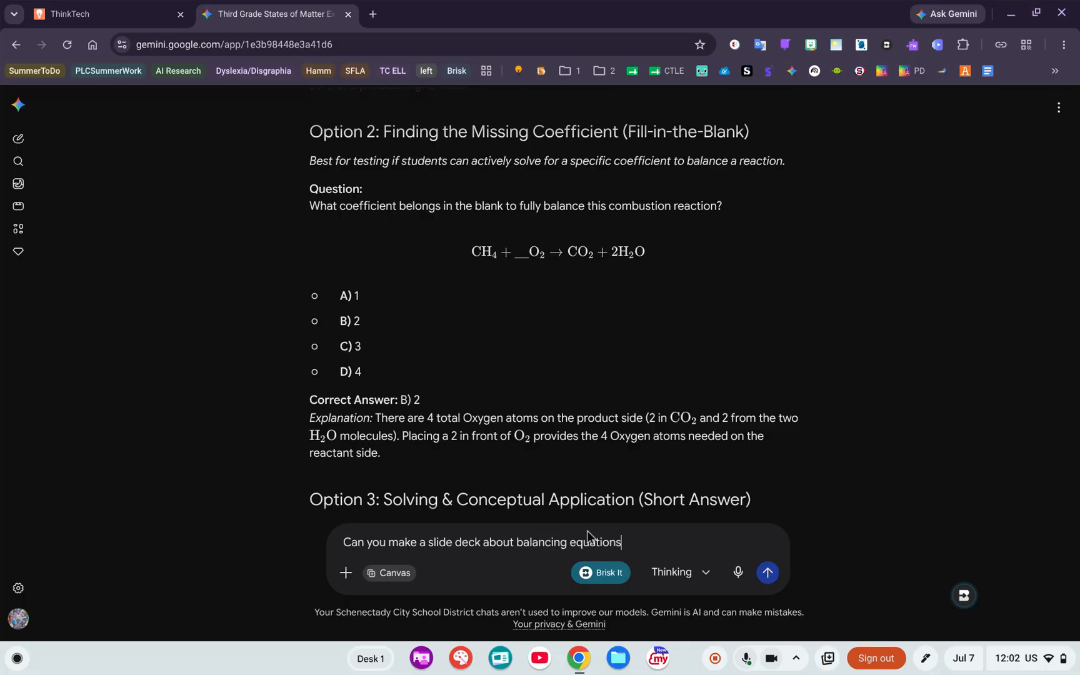
key(Return)
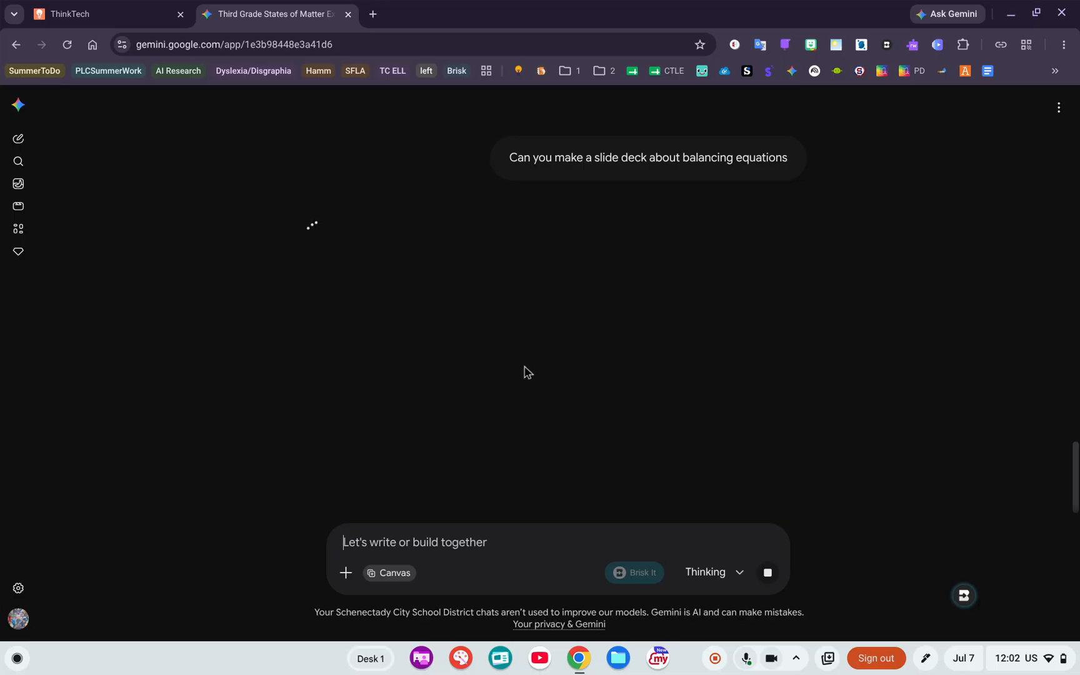
Check the progress of the slide deck in Gemini and look through the lesson plans in the ThinkTech library
click(109, 17)
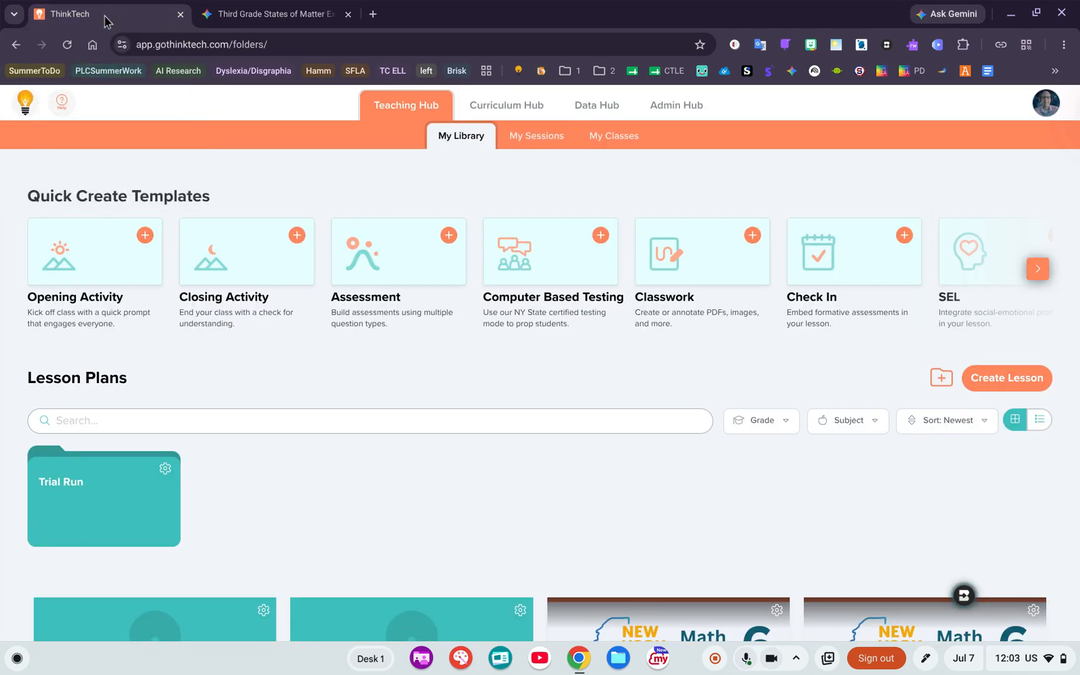
click(226, 19)
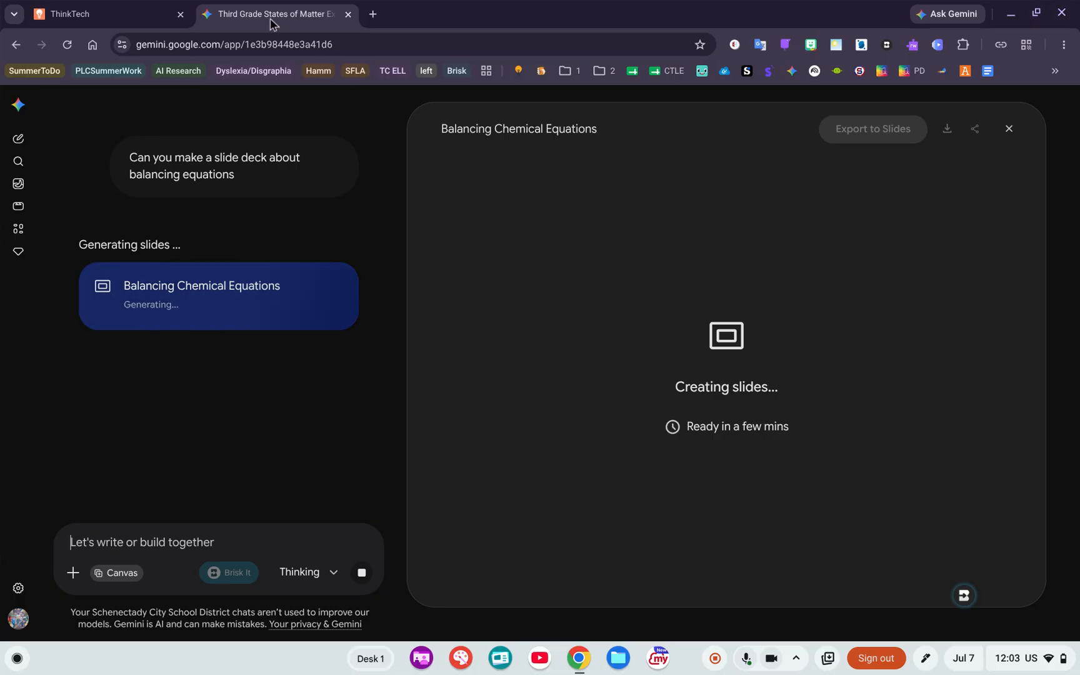
click(119, 22)
scroll(544, 450, down, 5)
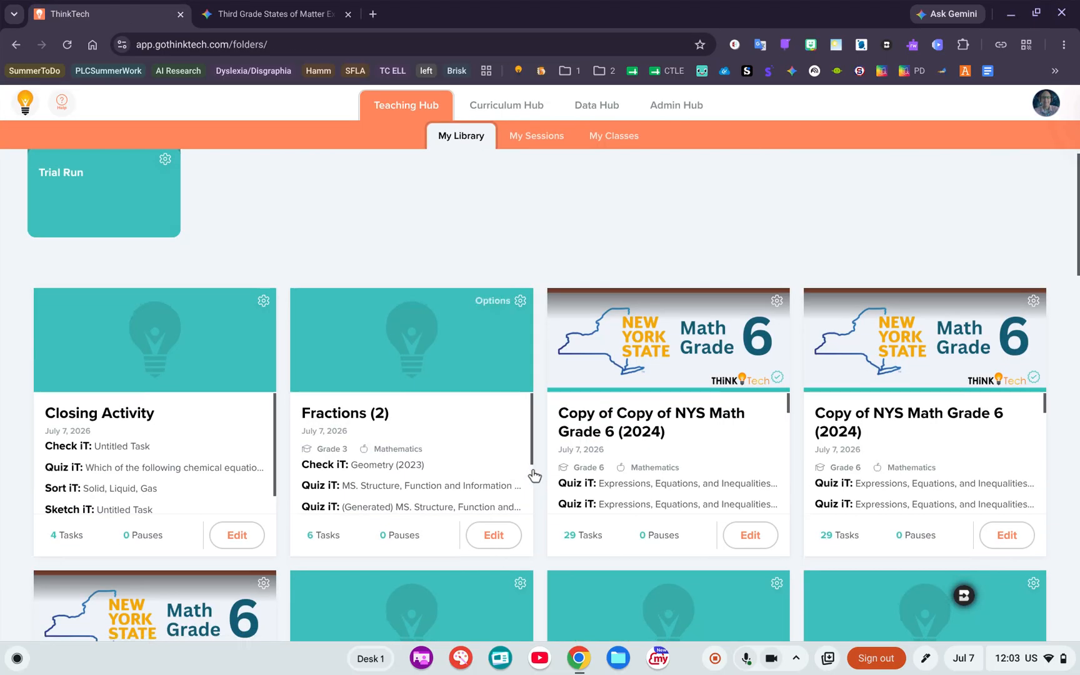
scroll(431, 444, up, 3)
key(ctrl+Tab)
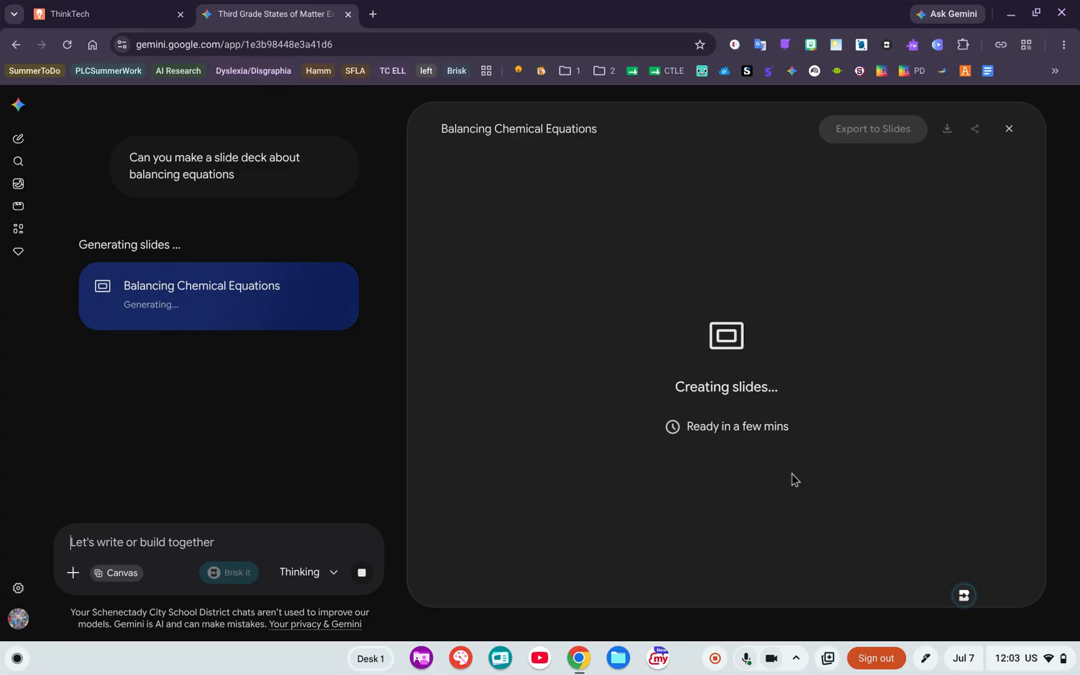
click(128, 12)
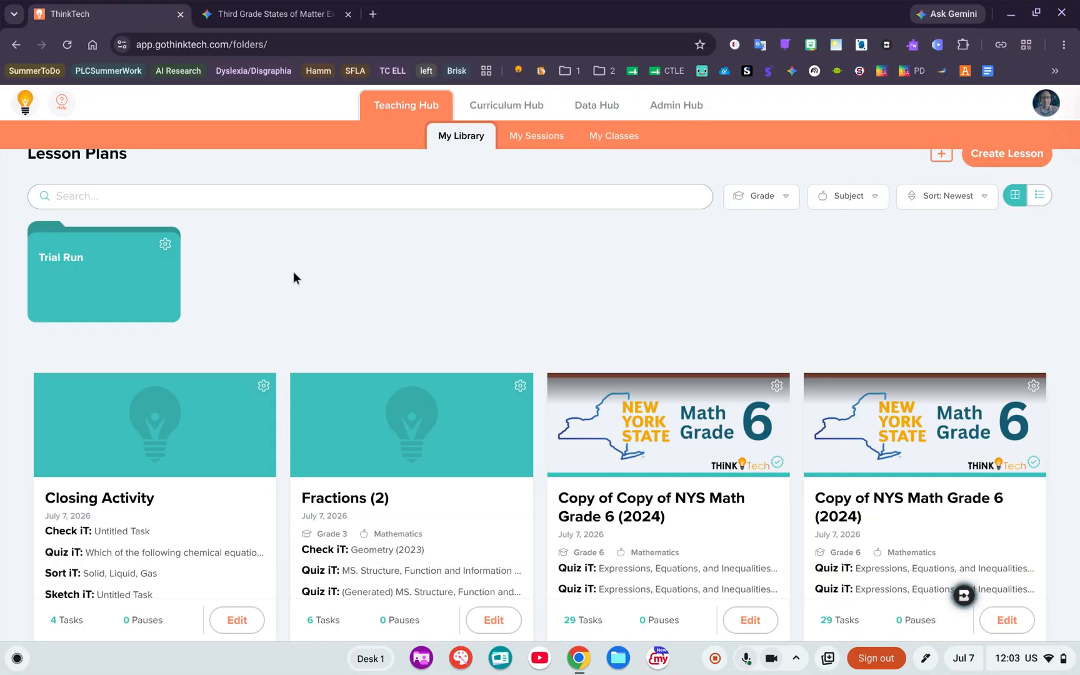
scroll(294, 275, up, 3)
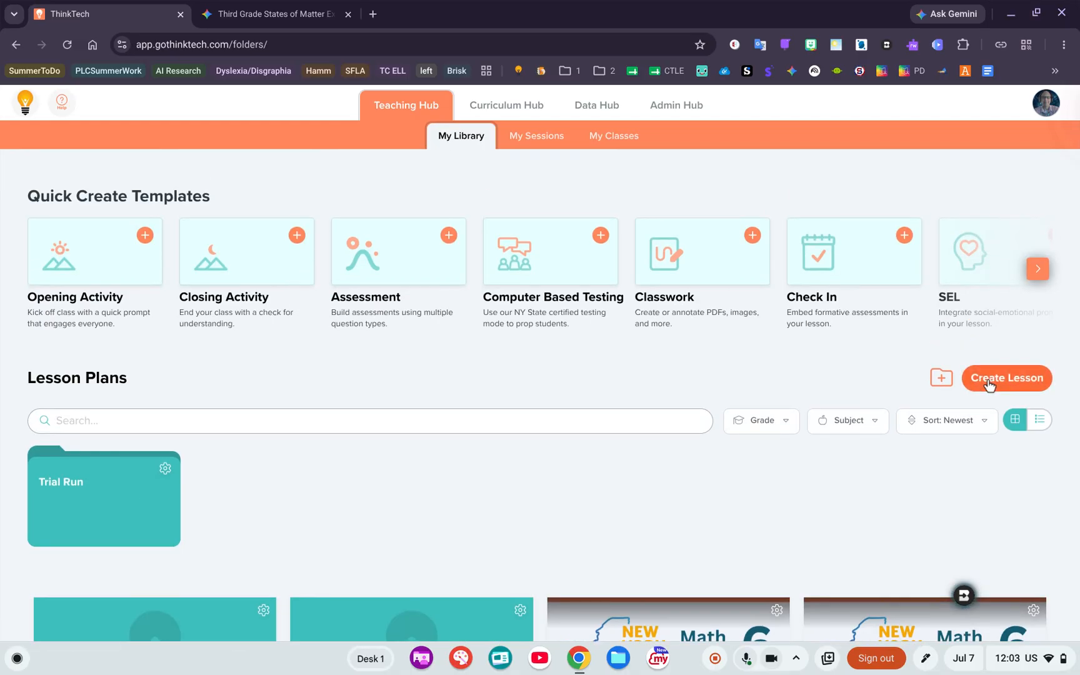